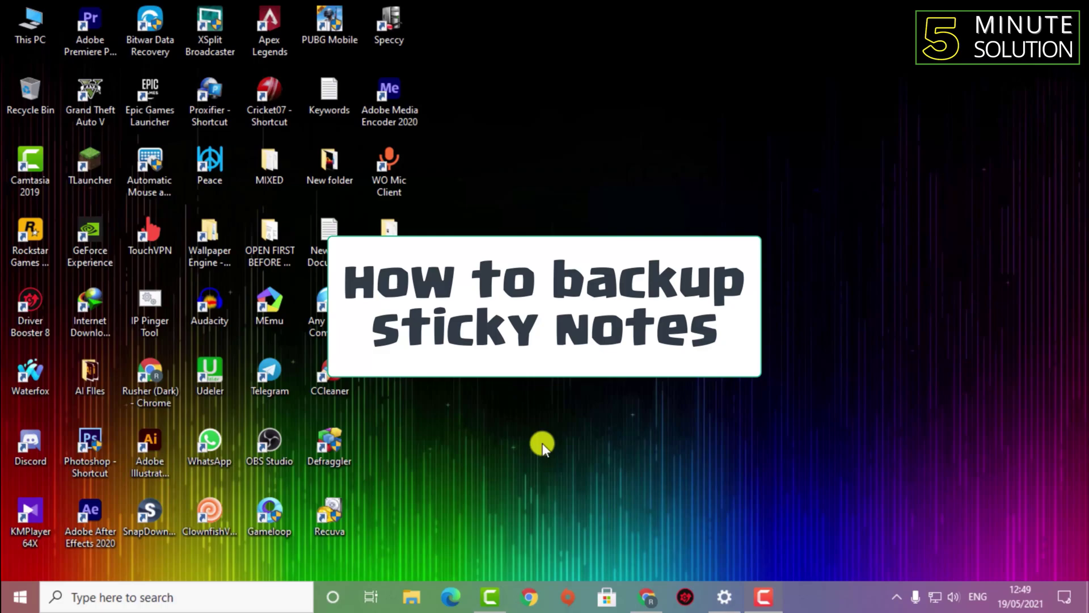
Open Sticky Notes, check the Make videos, Upload and Edit ASAP notes, then close all notes.
left_click(177, 602)
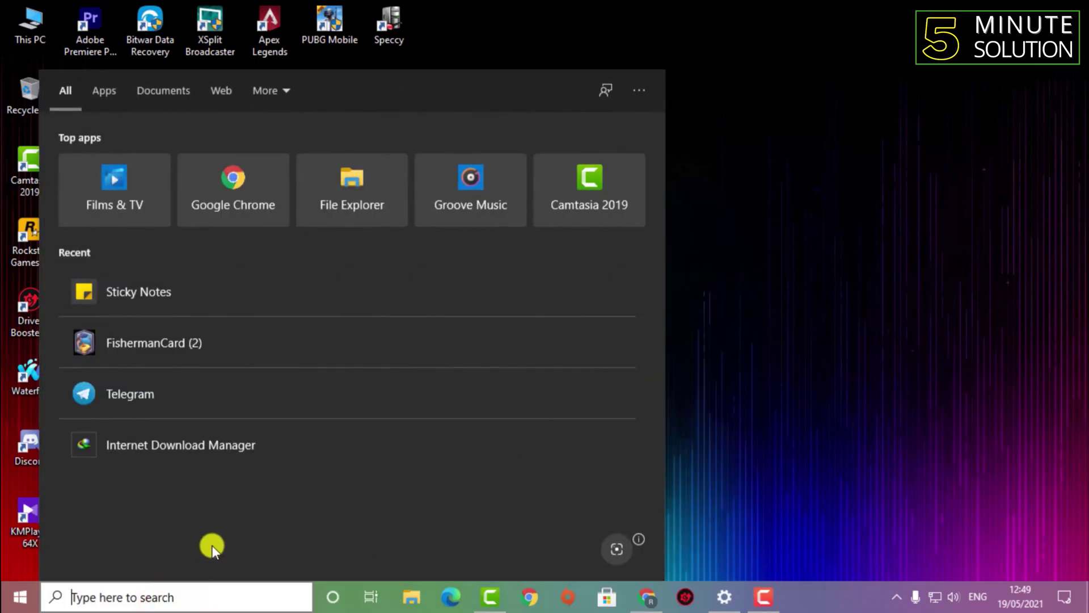
left_click(309, 286)
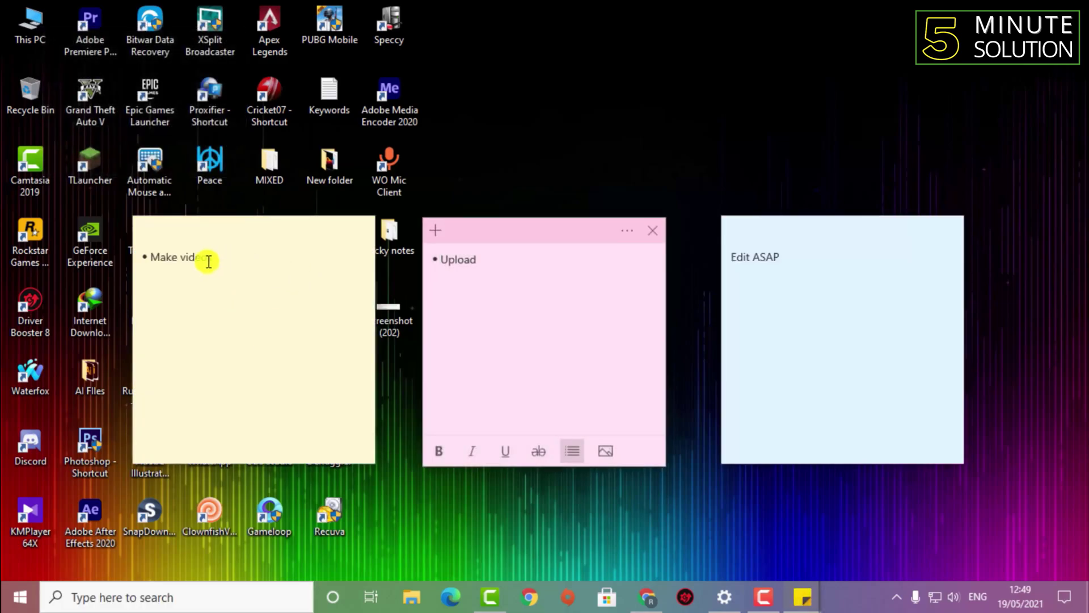
left_click(161, 258)
left_click(493, 264)
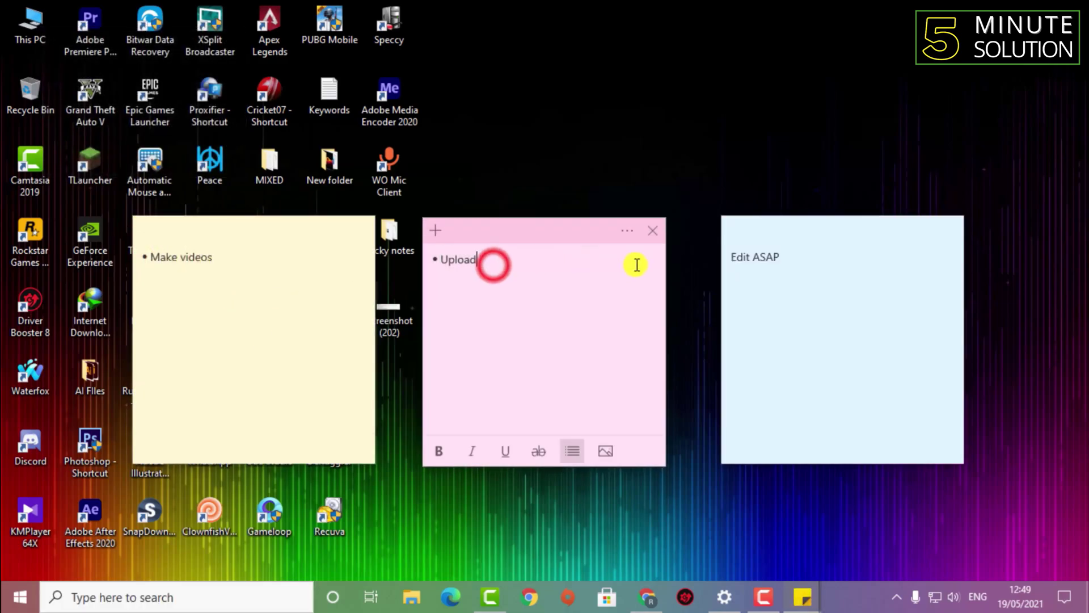
left_click(760, 258)
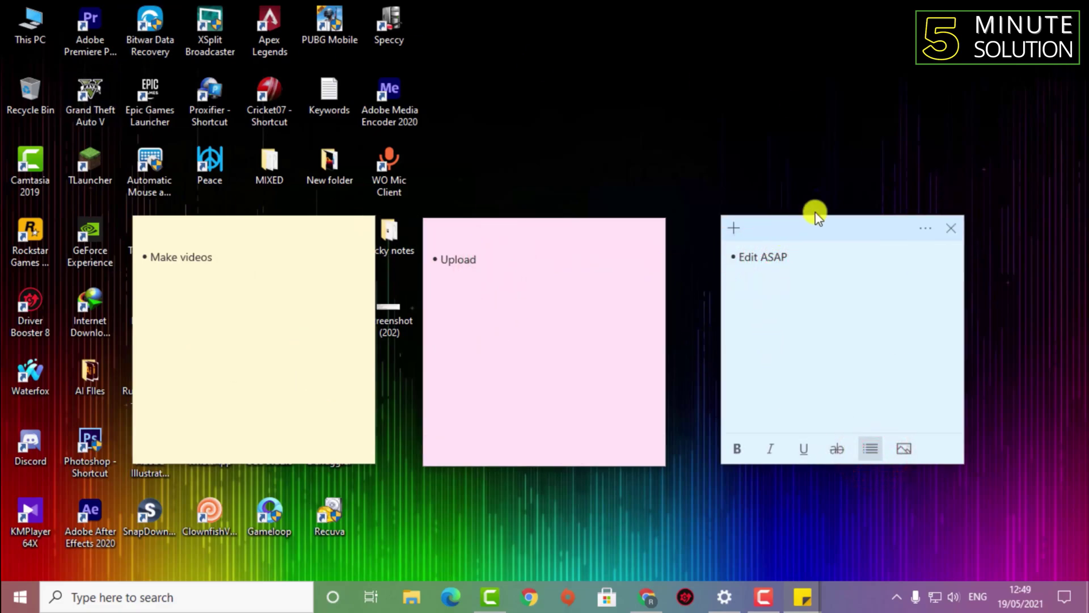
right_click(816, 590)
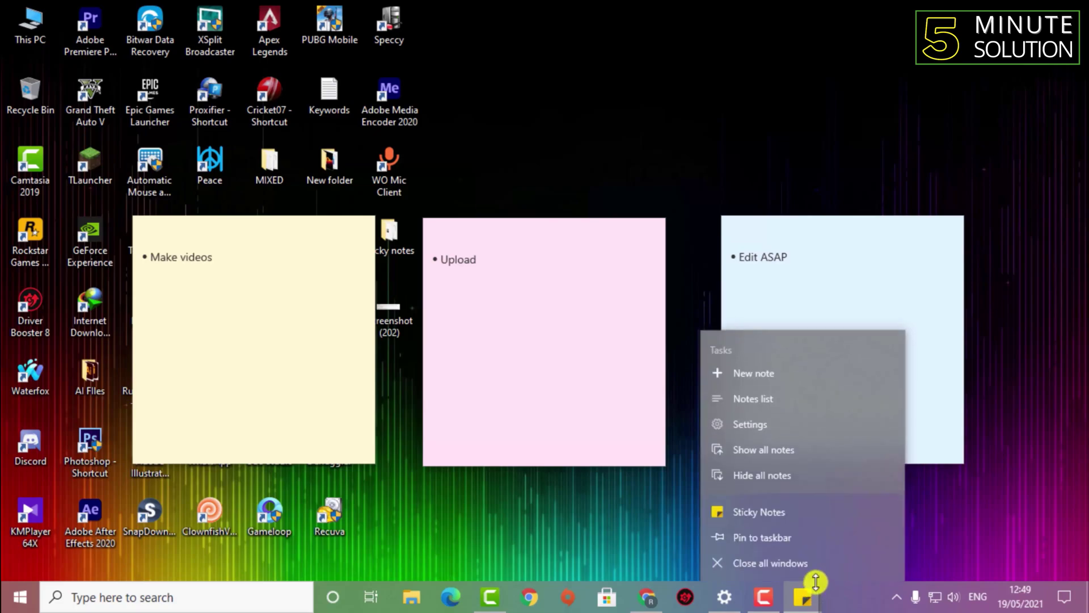
left_click(812, 570)
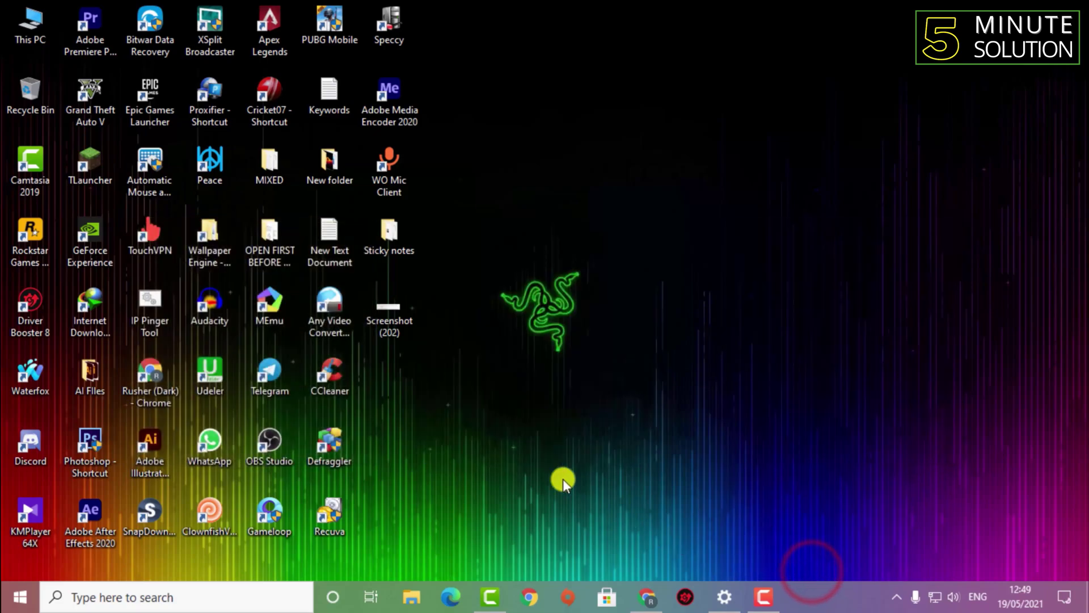
View the Screenshot (202) instructions image full screen, then close Photos.
double_click(402, 311)
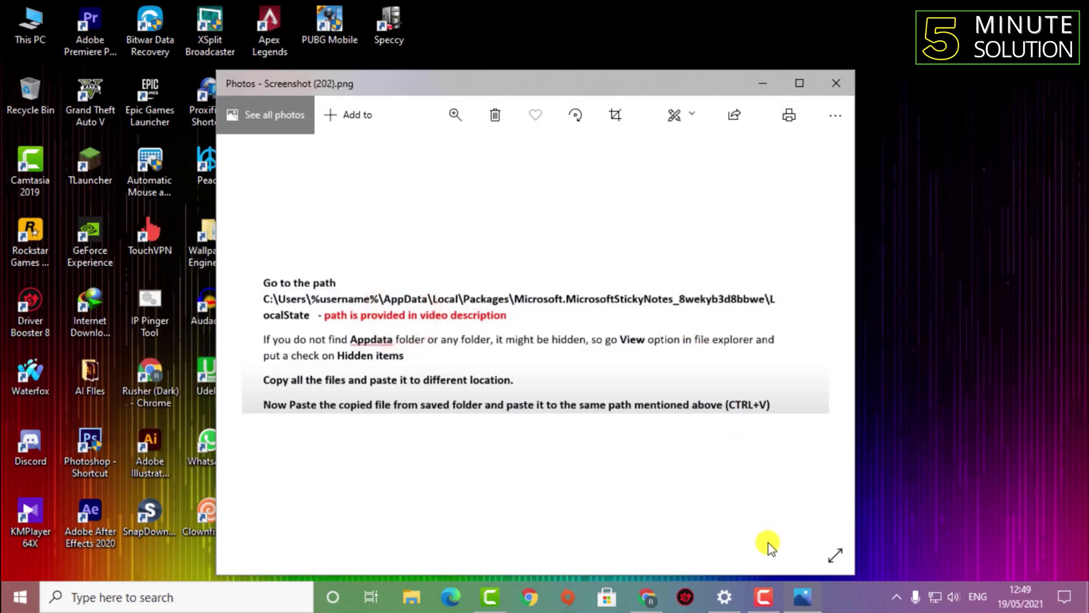
left_click(837, 550)
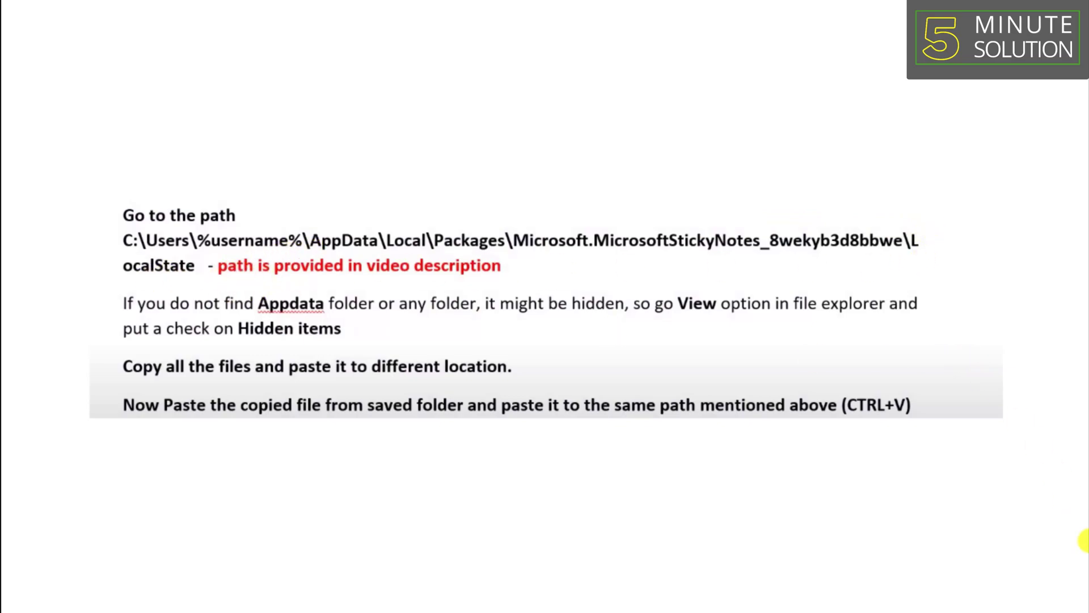
left_click(1019, 77)
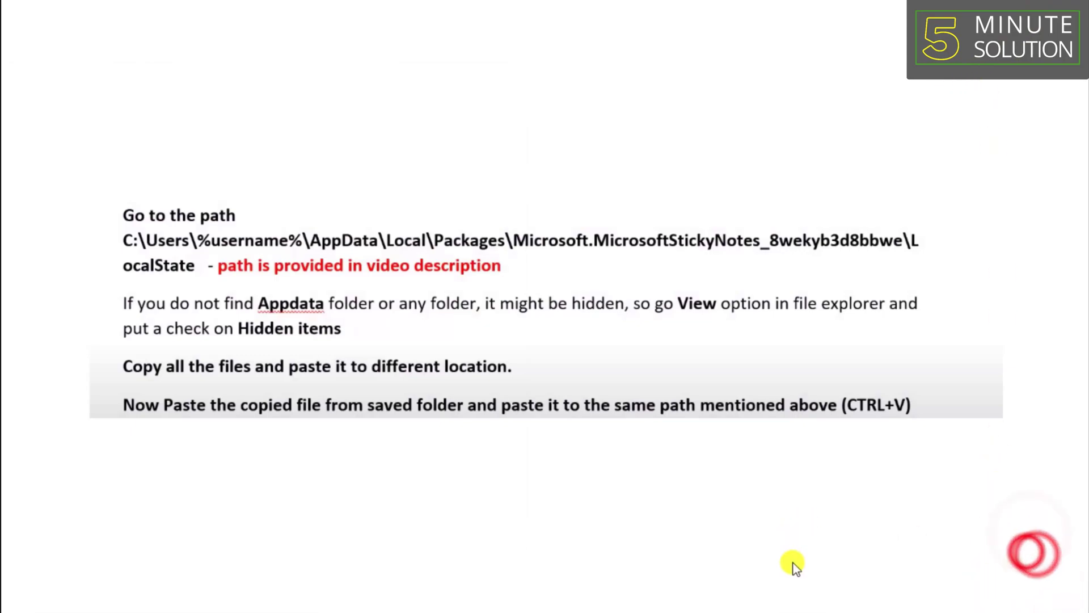
right_click(795, 602)
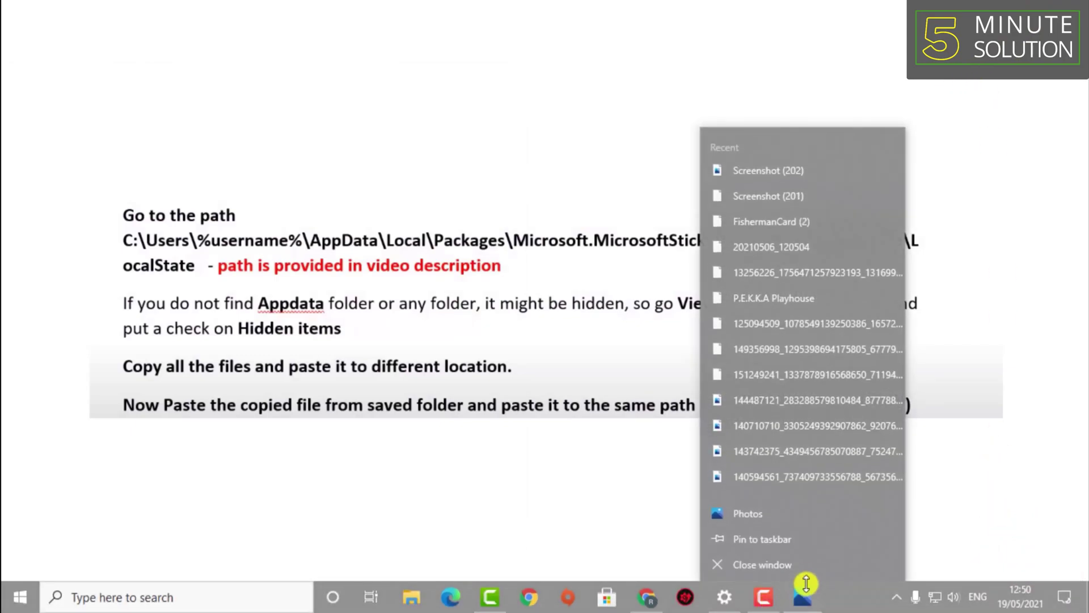
left_click(794, 564)
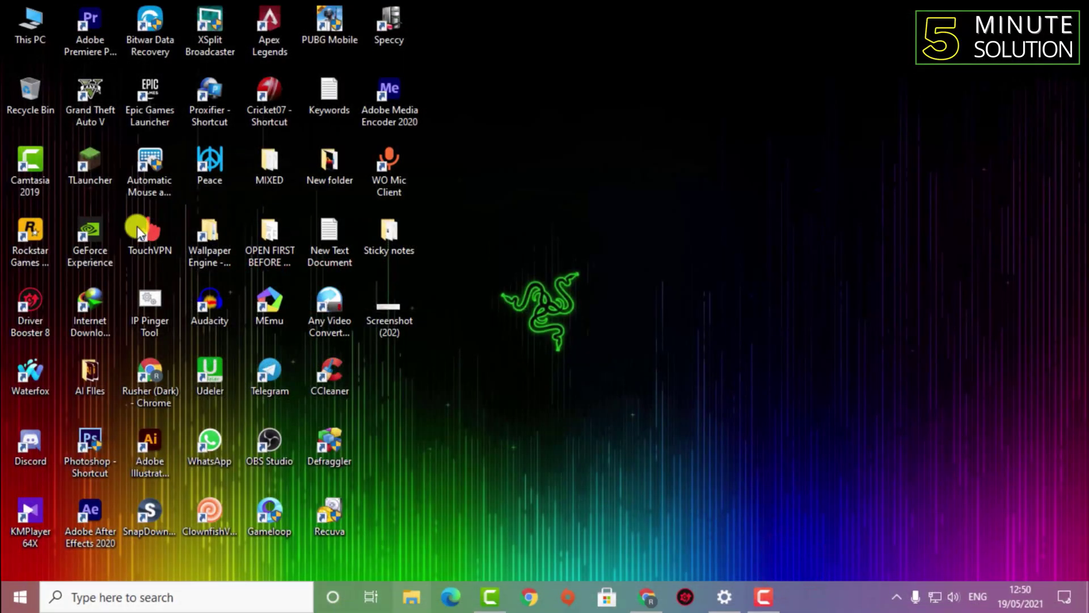
Browse This PC to Local Disk (C:) > Users and a user profile folder.
double_click(18, 12)
left_click(288, 270)
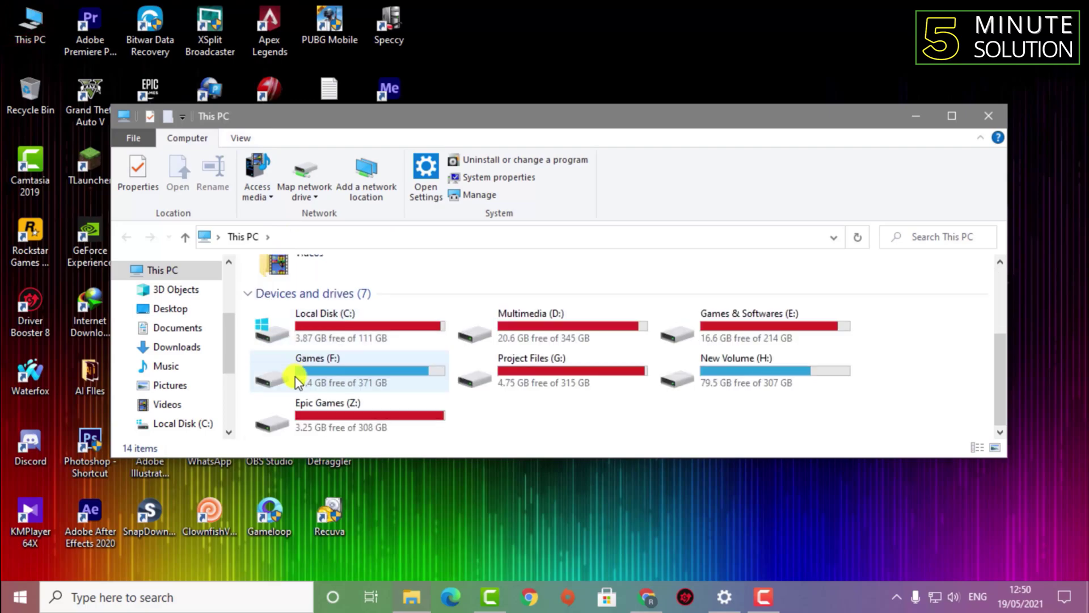
double_click(304, 336)
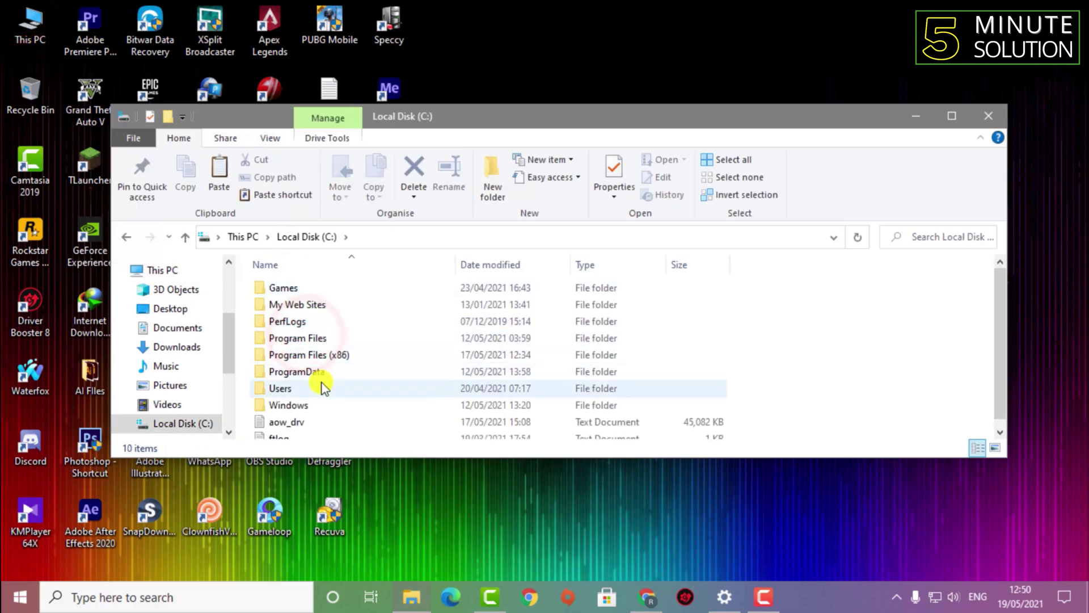
double_click(306, 390)
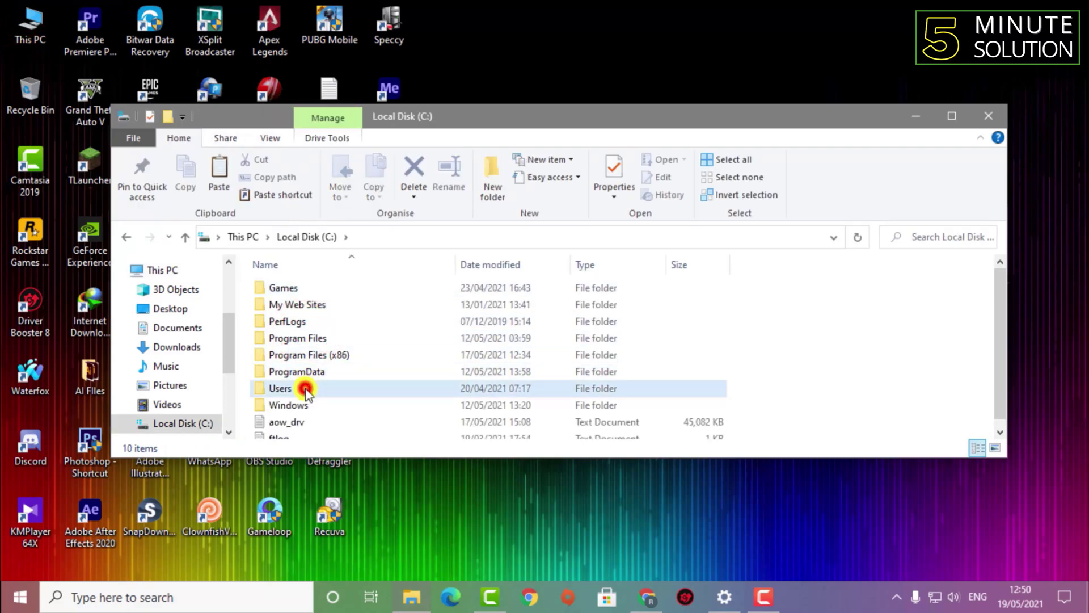
double_click(313, 322)
scroll(336, 366, "down", 5)
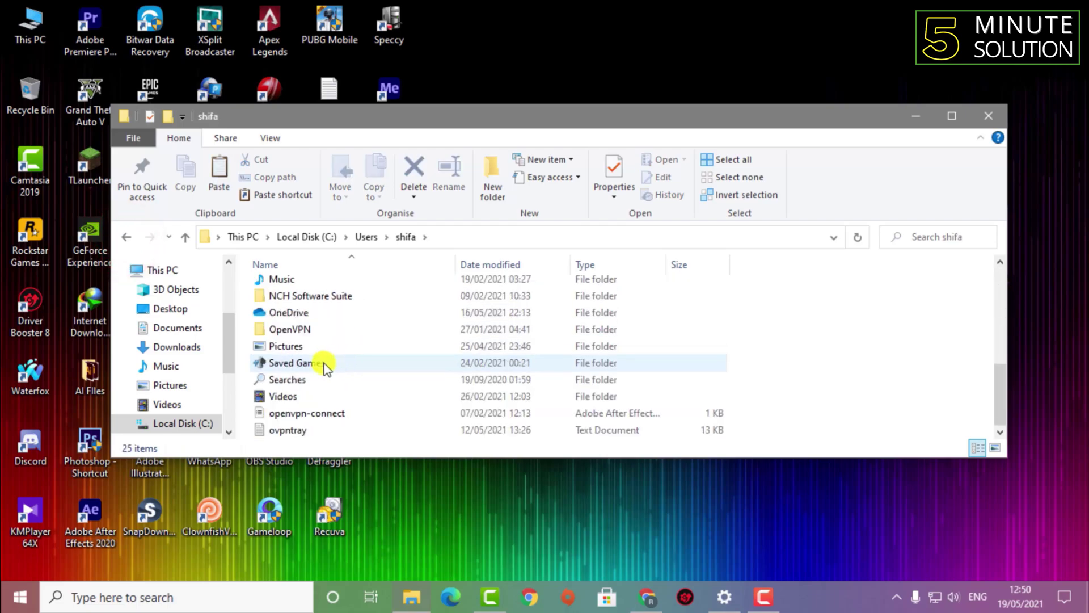
scroll(320, 363, "up", 5)
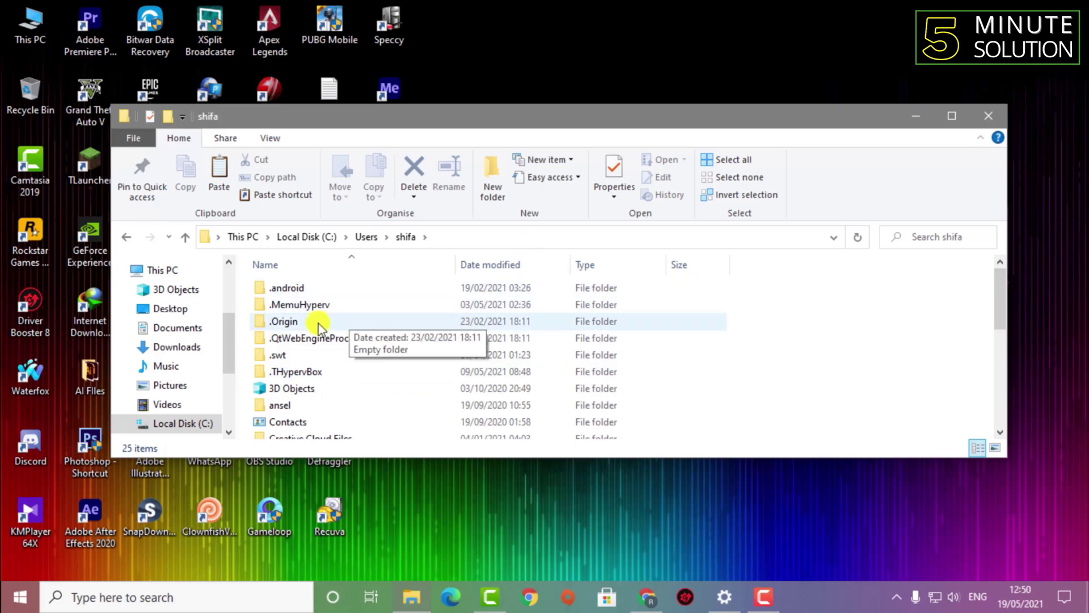
scroll(311, 329, "down", 3)
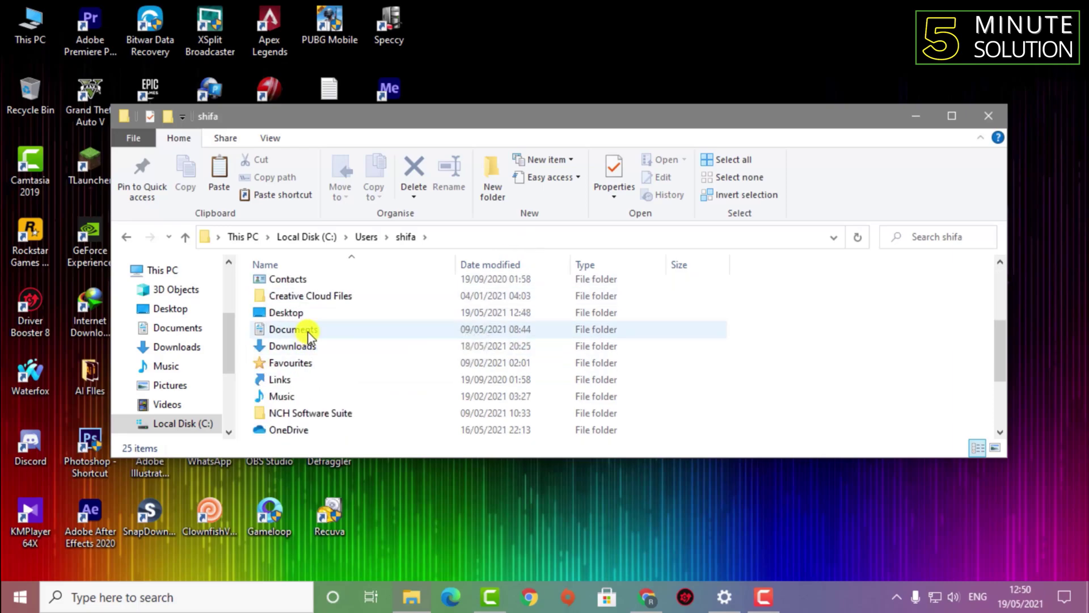
left_click(123, 237)
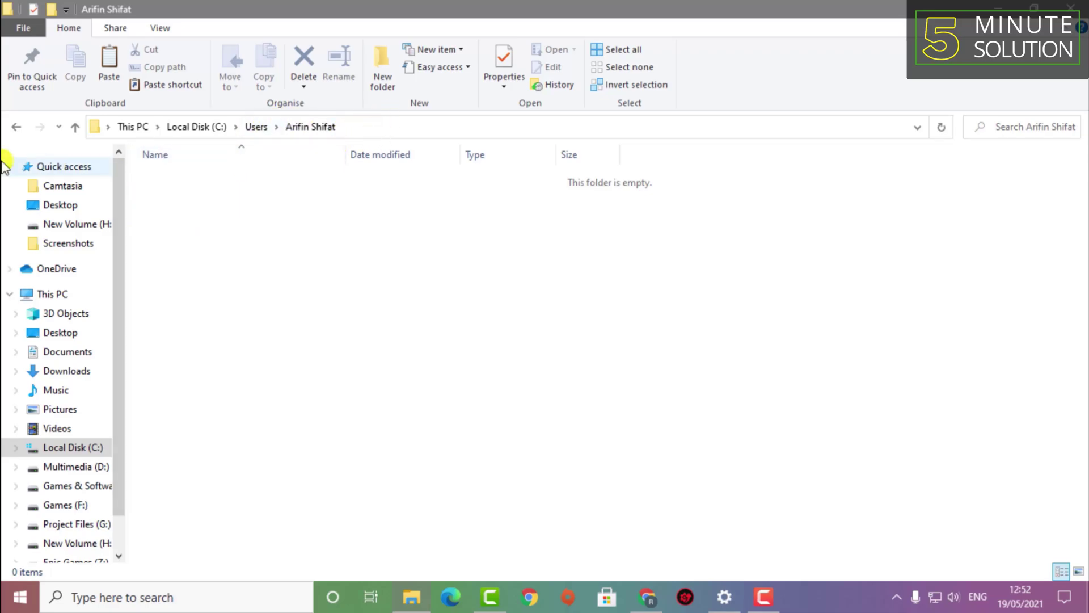
Turn on Hidden items in the View options and close File Explorer.
left_click(160, 28)
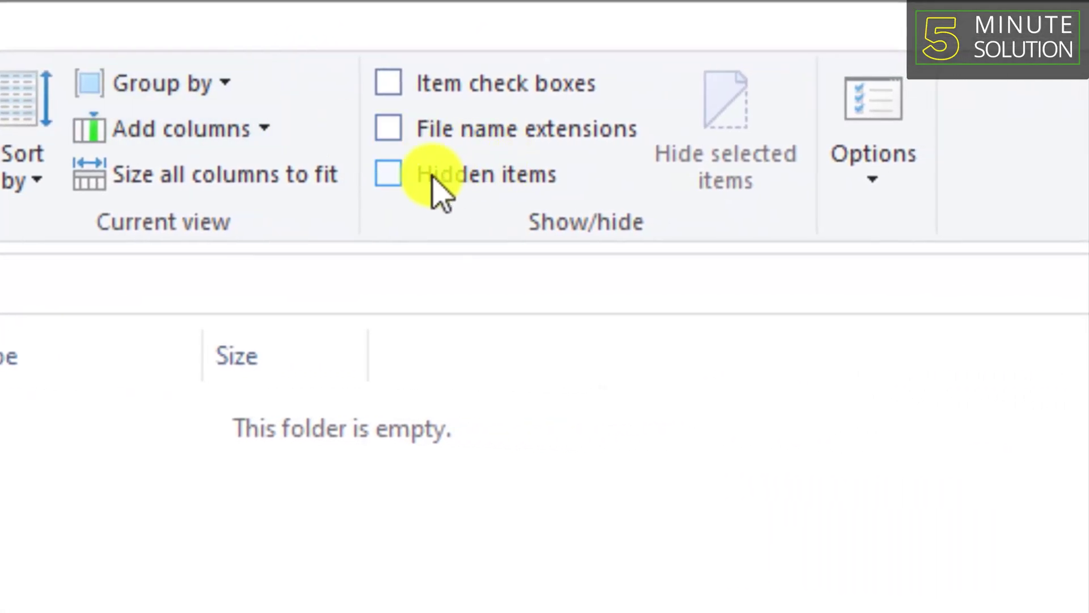
left_click(398, 170)
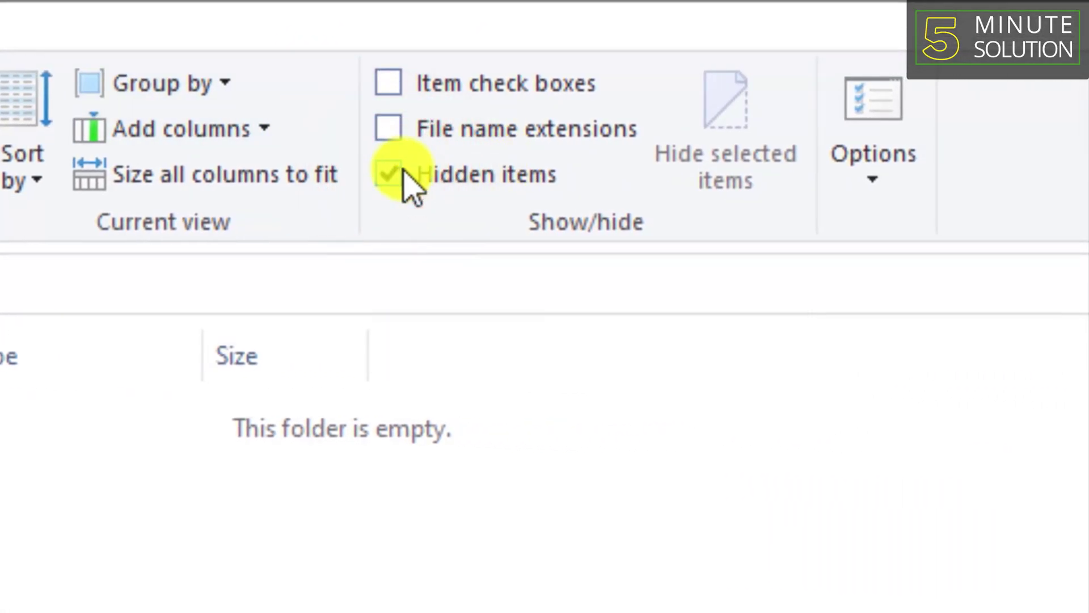
left_click(623, 238)
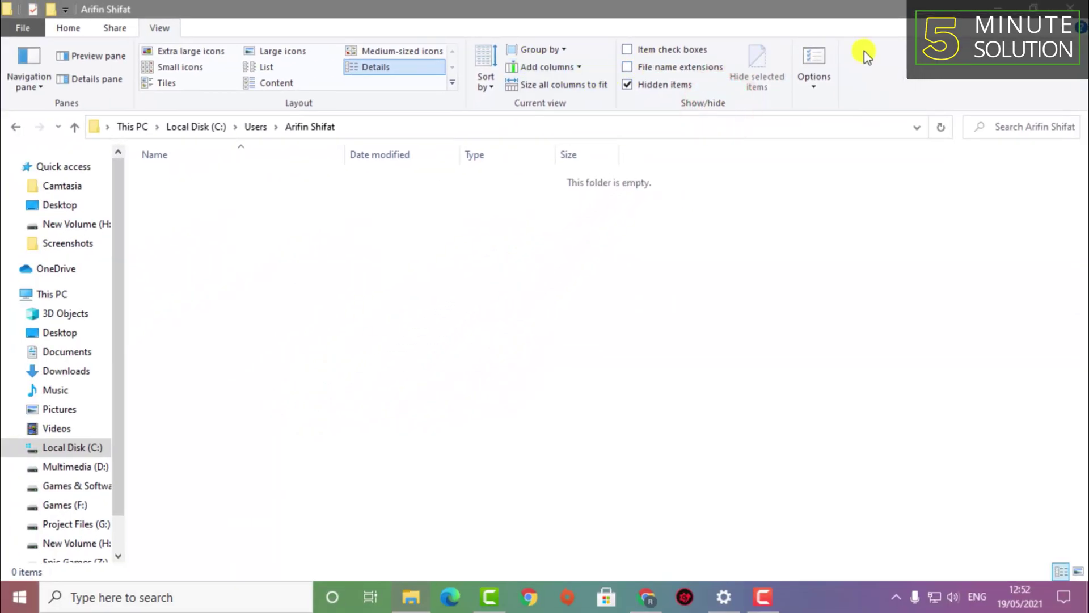
left_click(1078, 10)
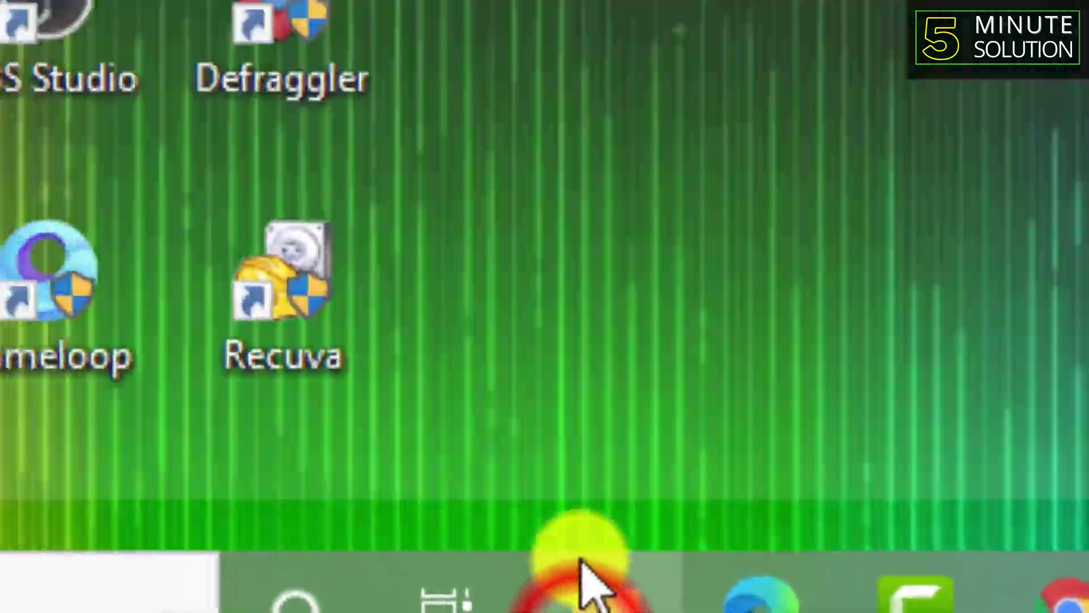
Open File Explorer and browse to C:\Users\<profile>\AppData\Local.
left_click(580, 559)
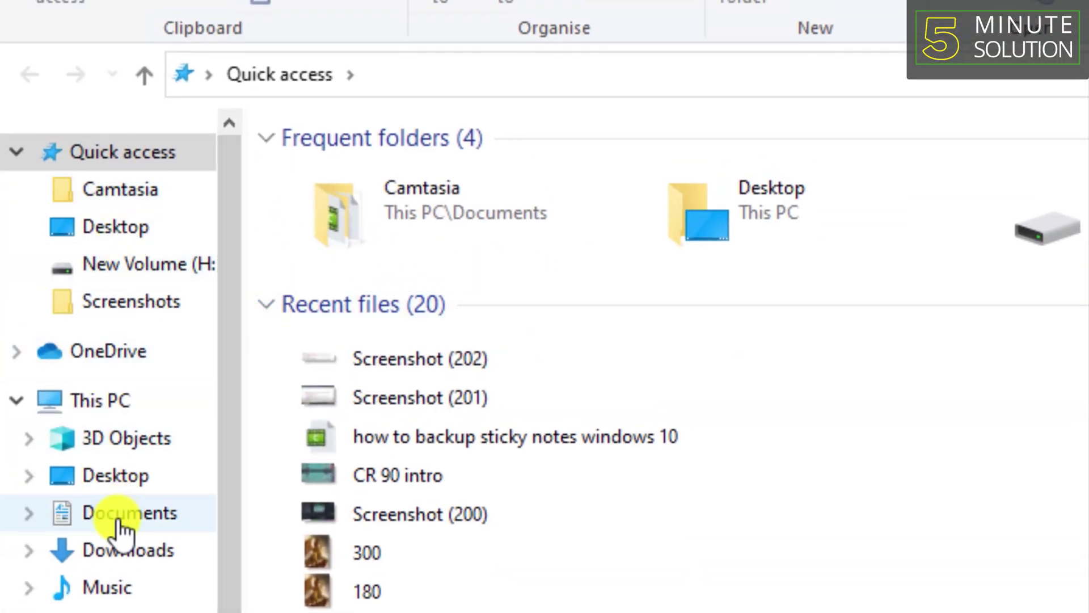
left_click(148, 383)
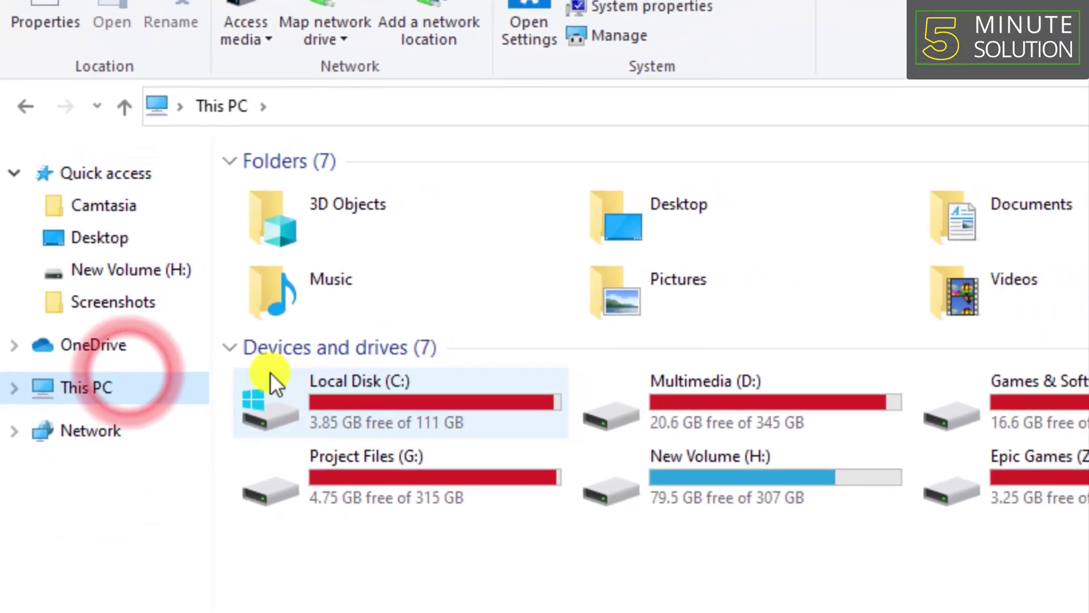
double_click(270, 374)
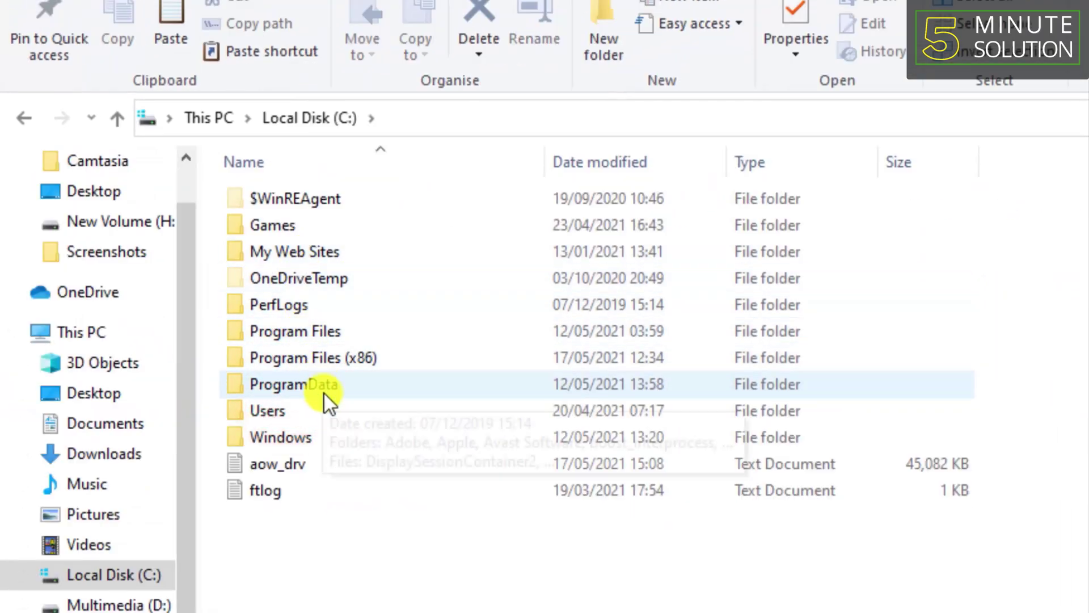
double_click(325, 407)
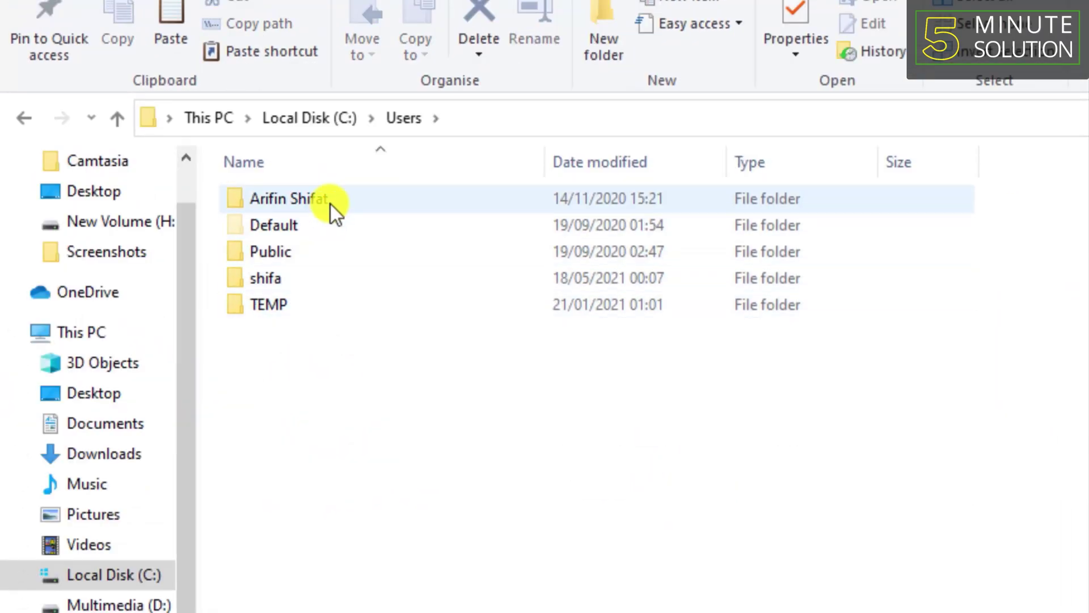
double_click(369, 277)
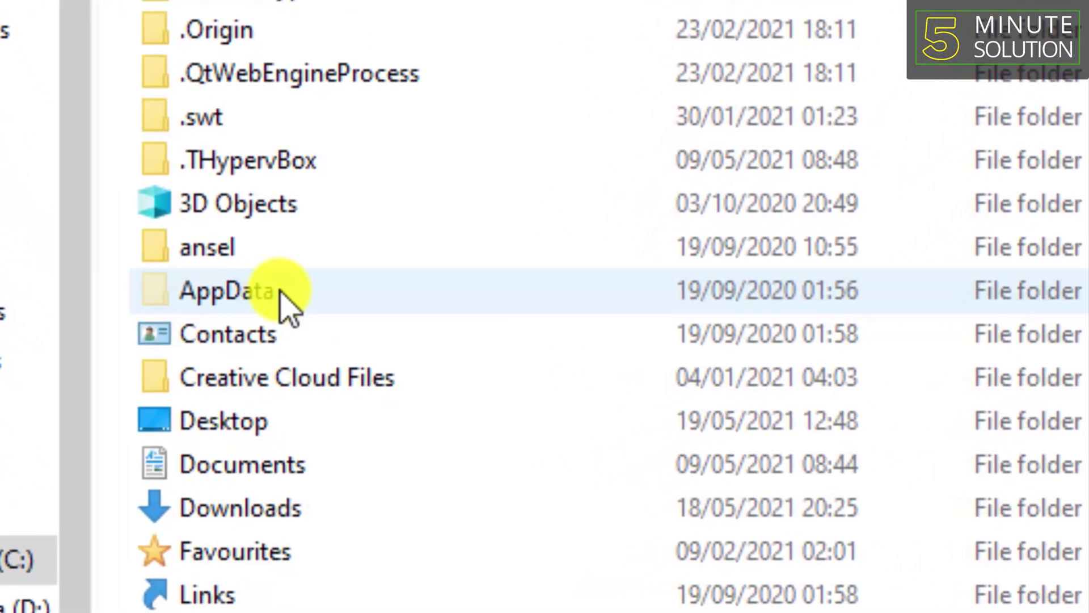
left_click(278, 291)
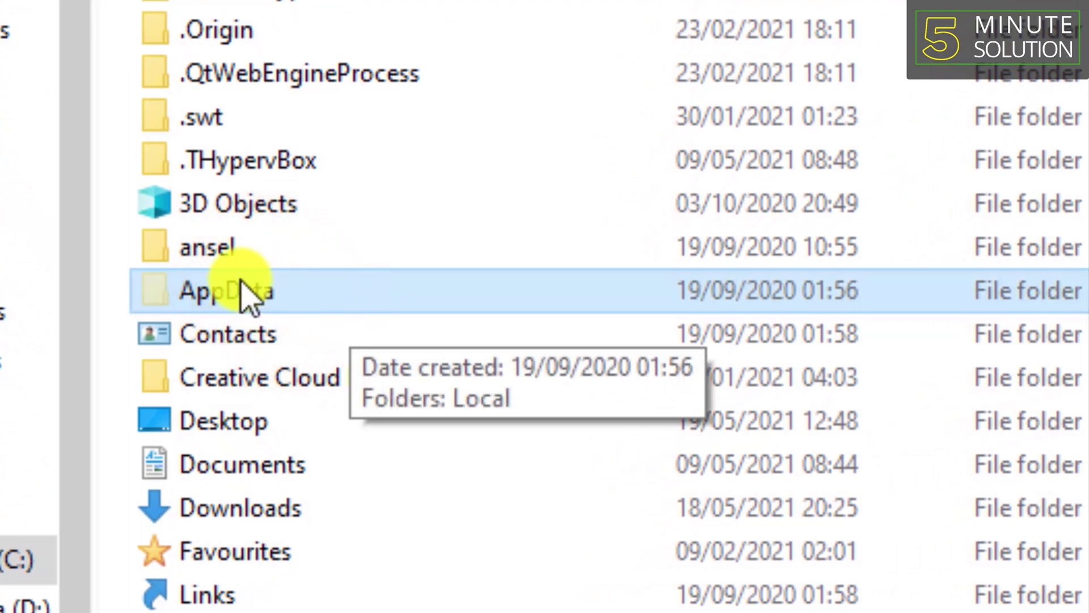
double_click(330, 293)
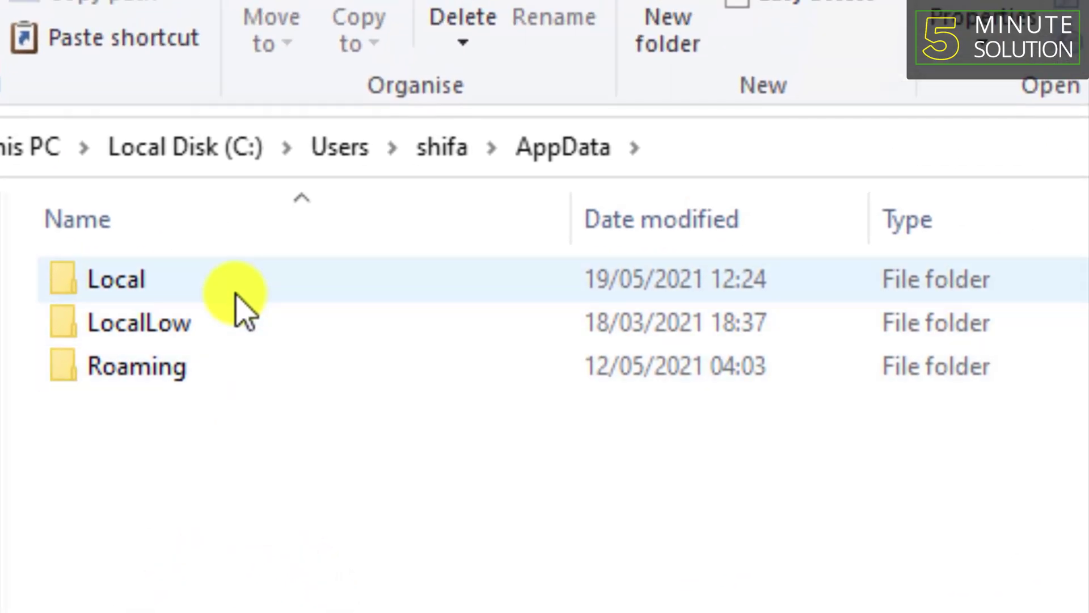
double_click(239, 296)
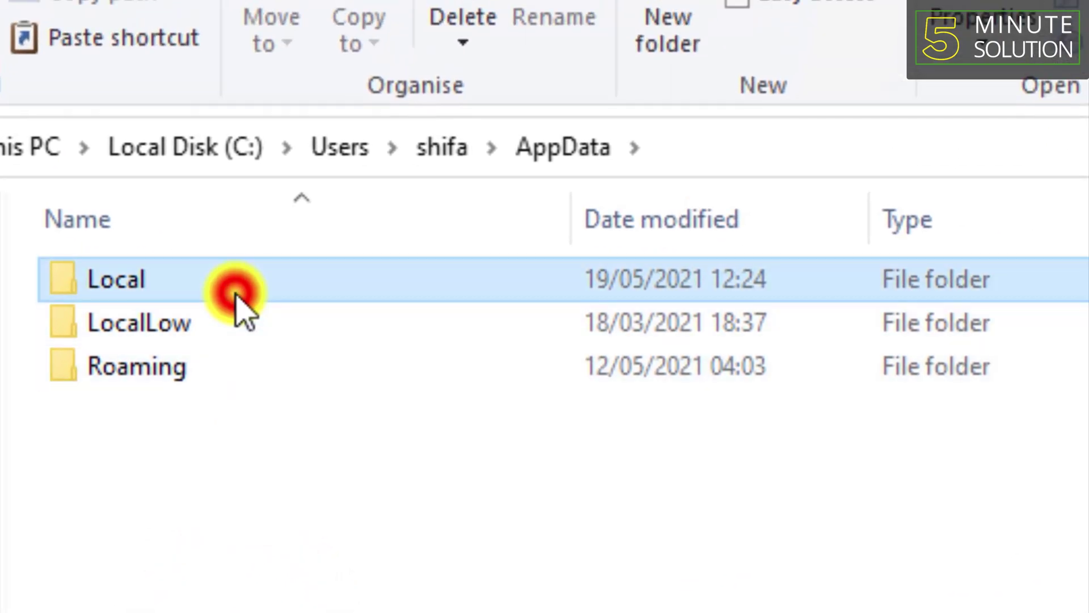
scroll(236, 304, "down", 3)
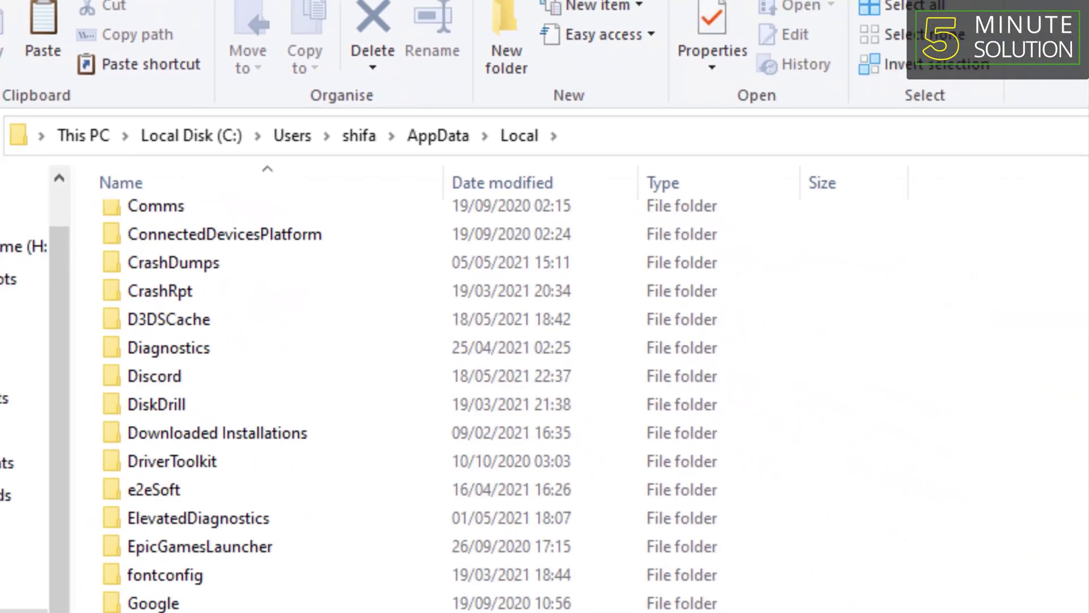
scroll(256, 465, "down", 9)
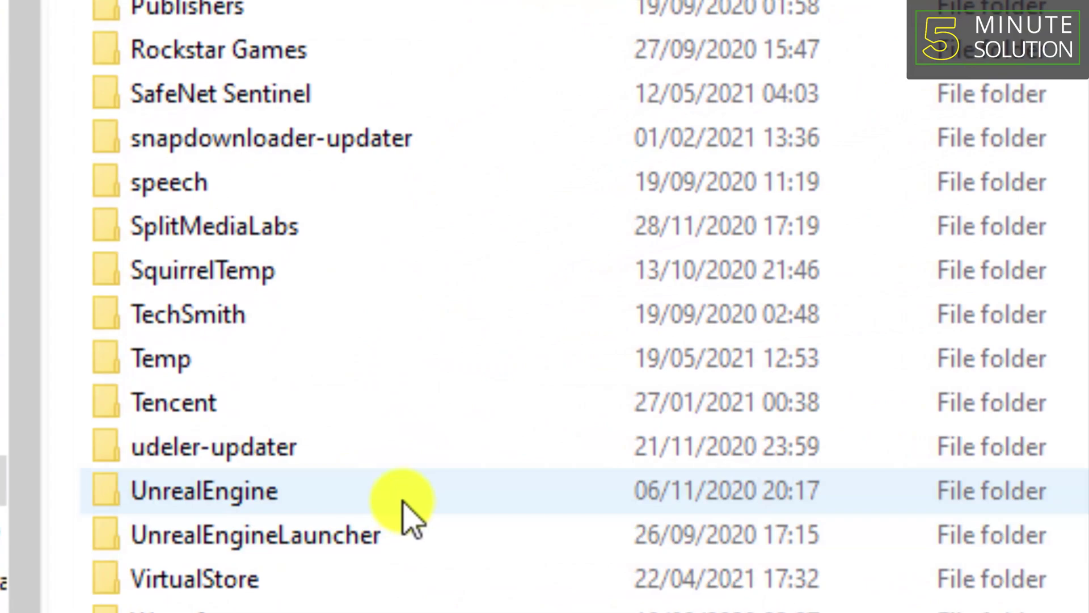
scroll(408, 516, "up", 15)
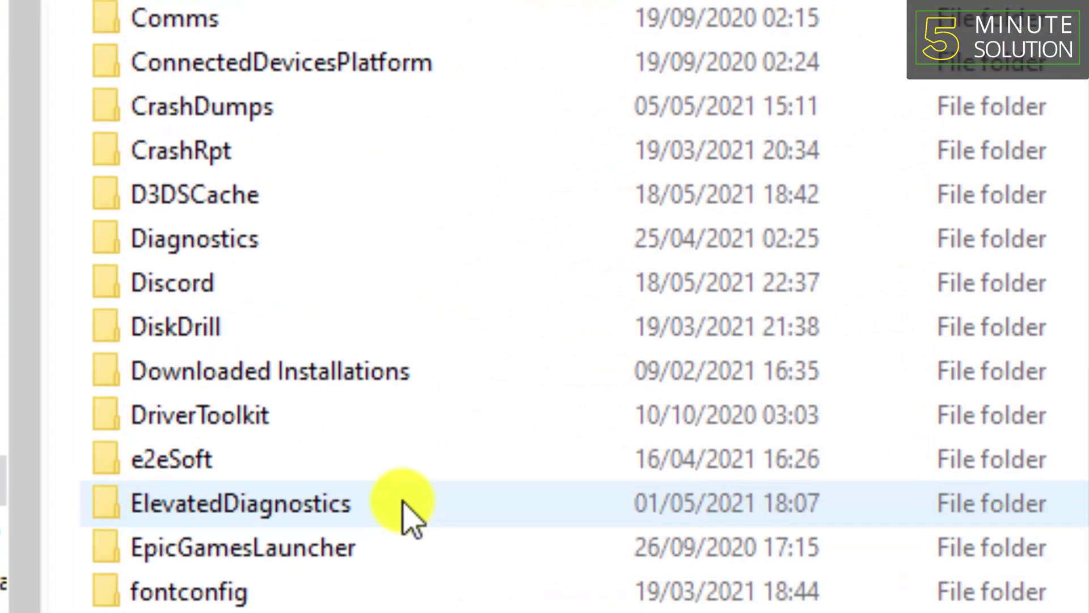
scroll(397, 488, "down", 12)
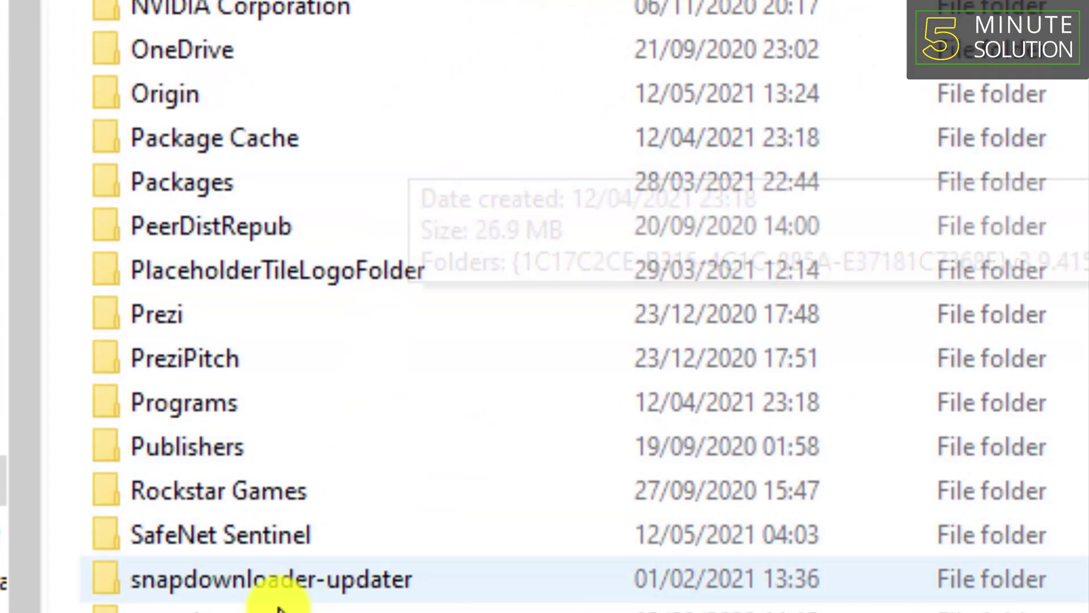
scroll(292, 591, "down", 2)
scroll(397, 340, "up", 3)
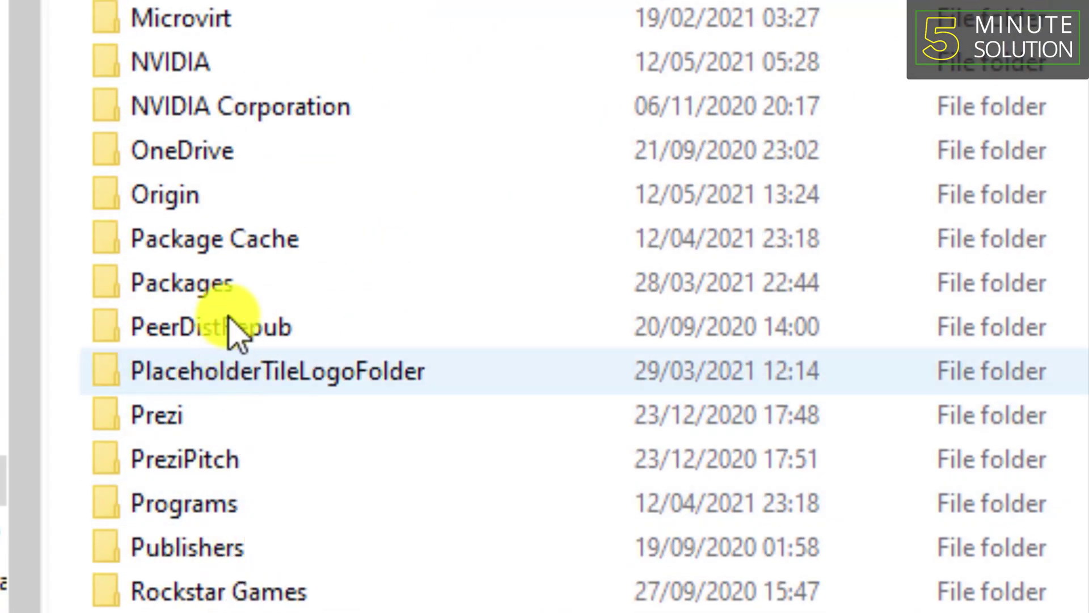
Open Packages and the Microsoft.MicrosoftStickyNotes_8wekyb3d8bbwe package folder.
double_click(312, 283)
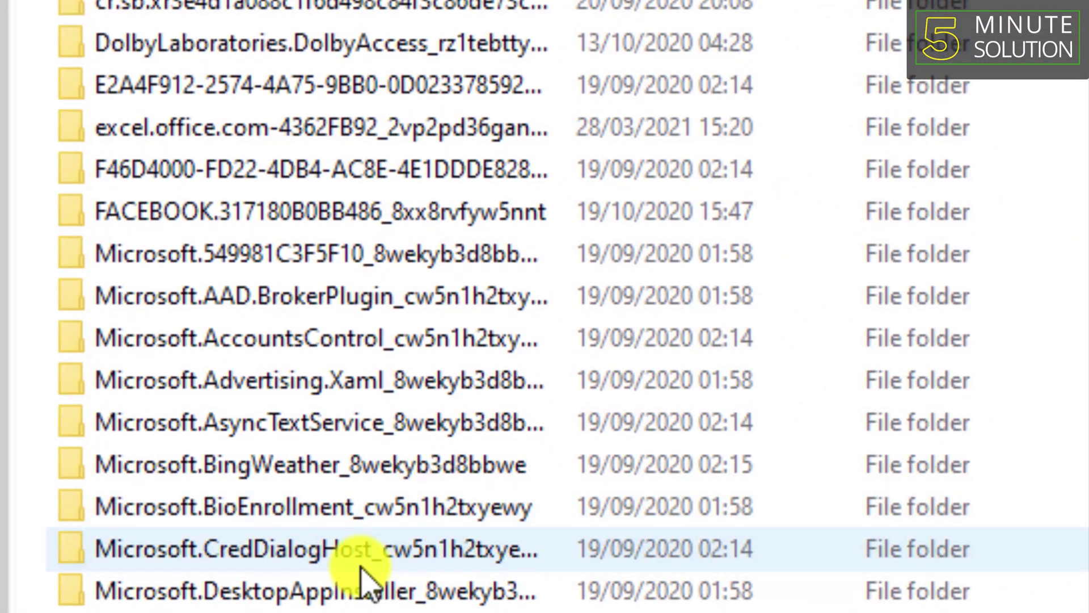
scroll(291, 486, "down", 2)
scroll(339, 604, "down", 2)
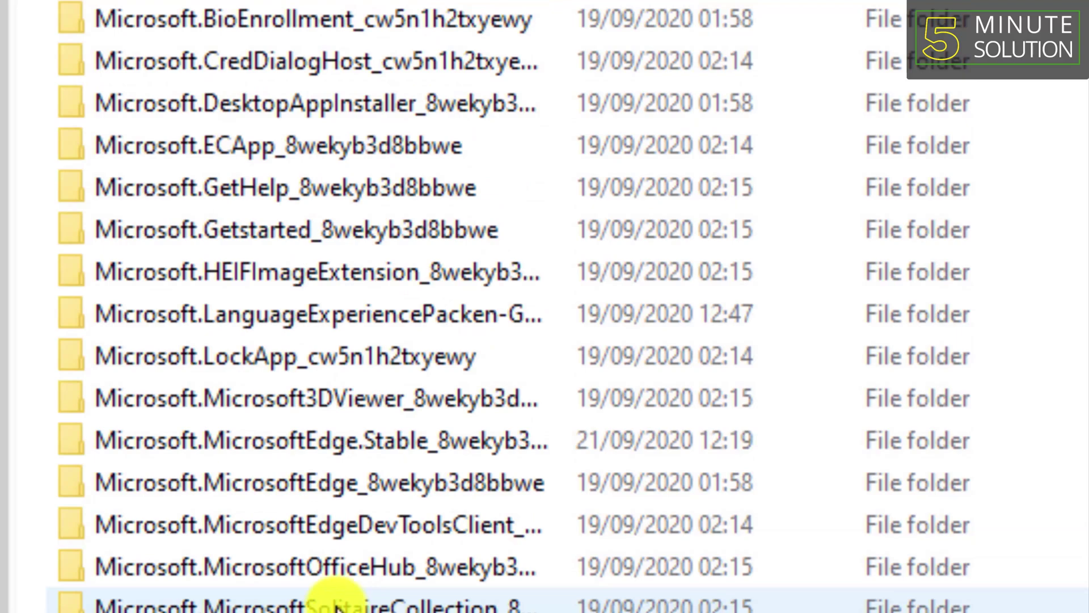
scroll(339, 606, "down", 1)
scroll(339, 606, "down", 1)
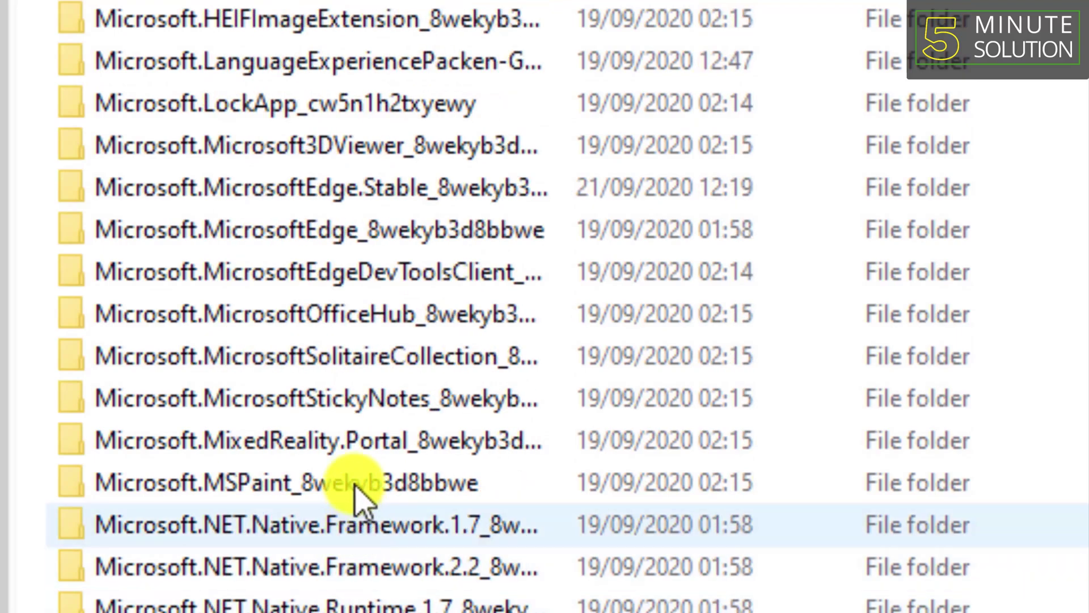
left_click(366, 398)
left_click(616, 400)
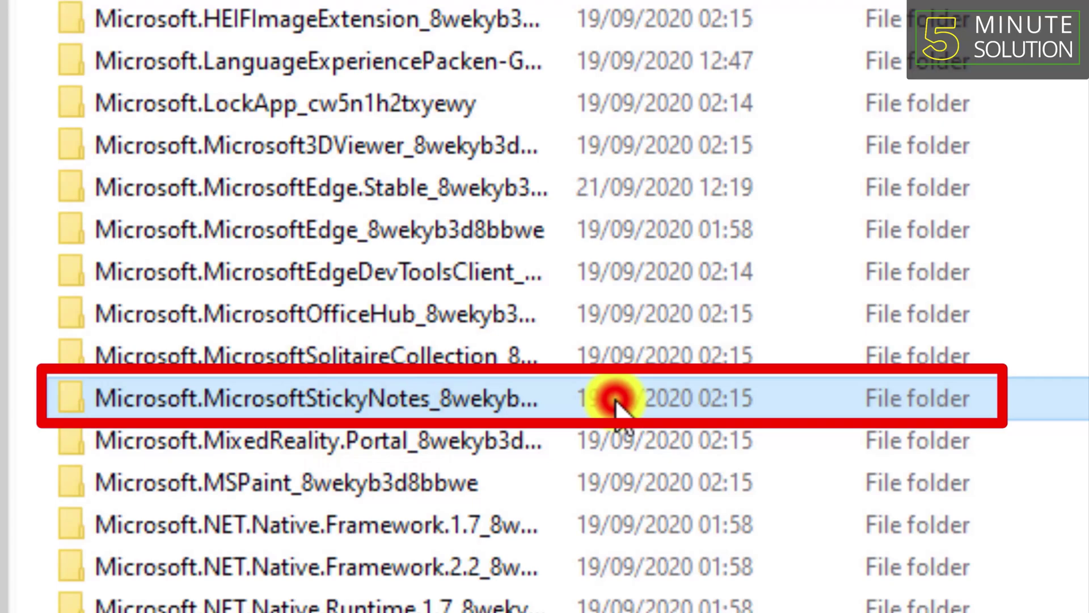
double_click(615, 400)
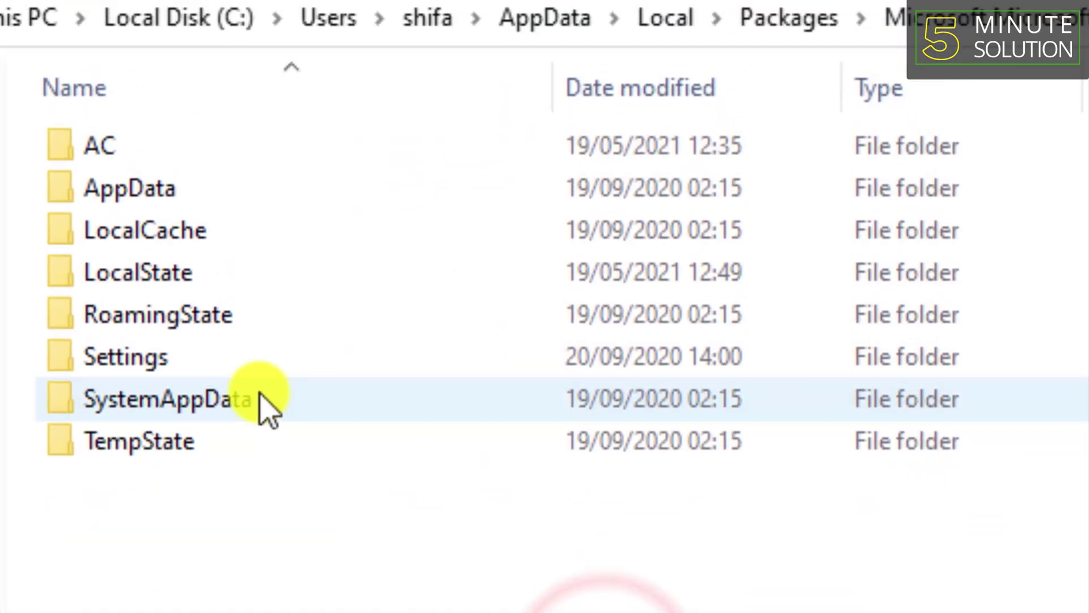
Open LocalState, select and copy all six files, then close Explorer.
left_click(180, 200)
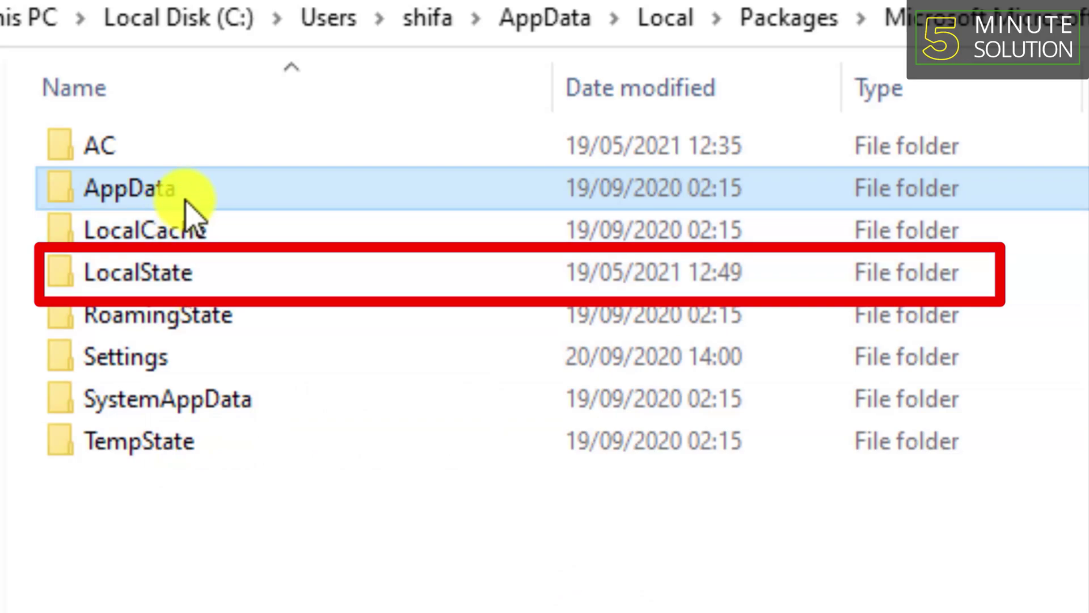
left_click(290, 270)
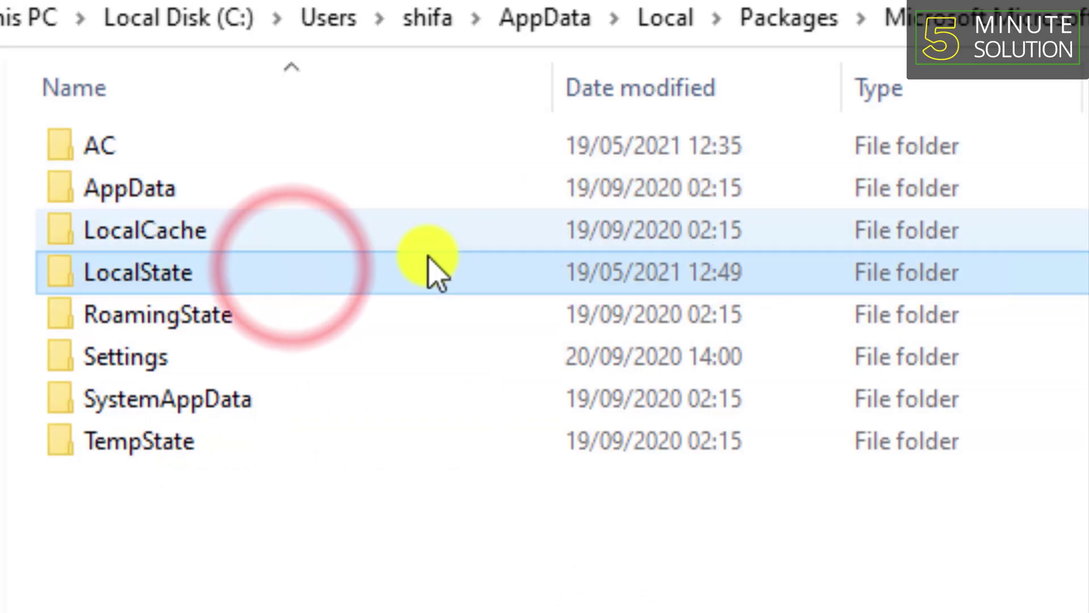
double_click(243, 281)
left_click_drag(219, 565, 256, 151)
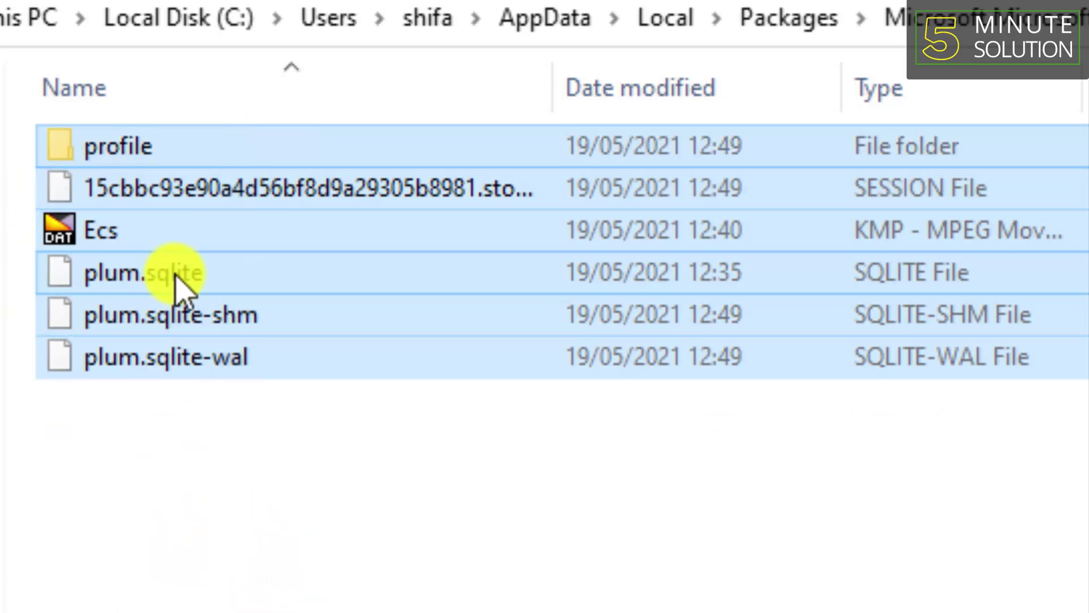
right_click(179, 279)
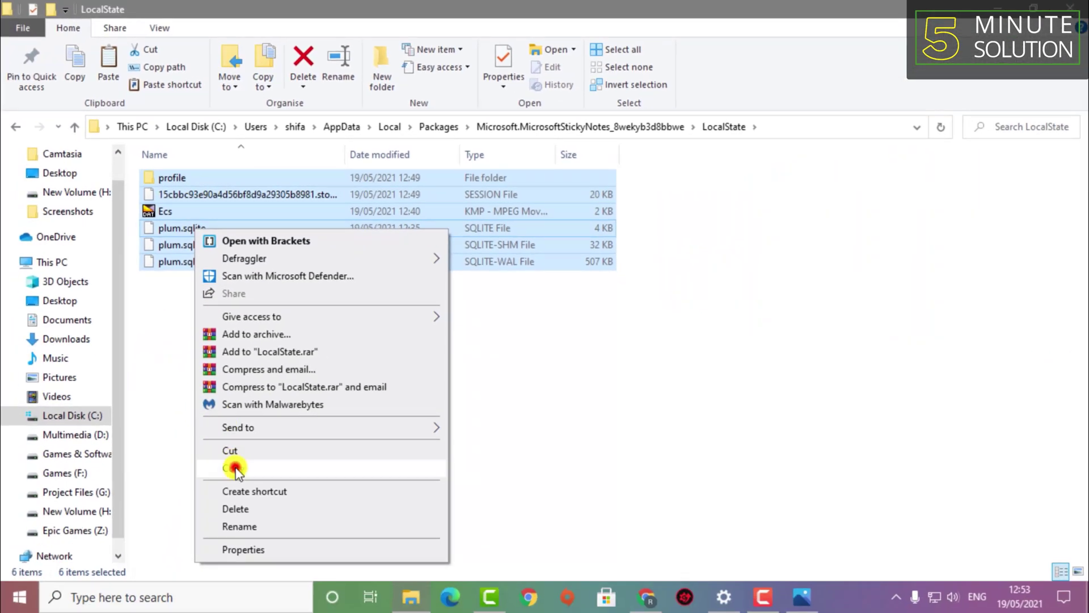
left_click(234, 468)
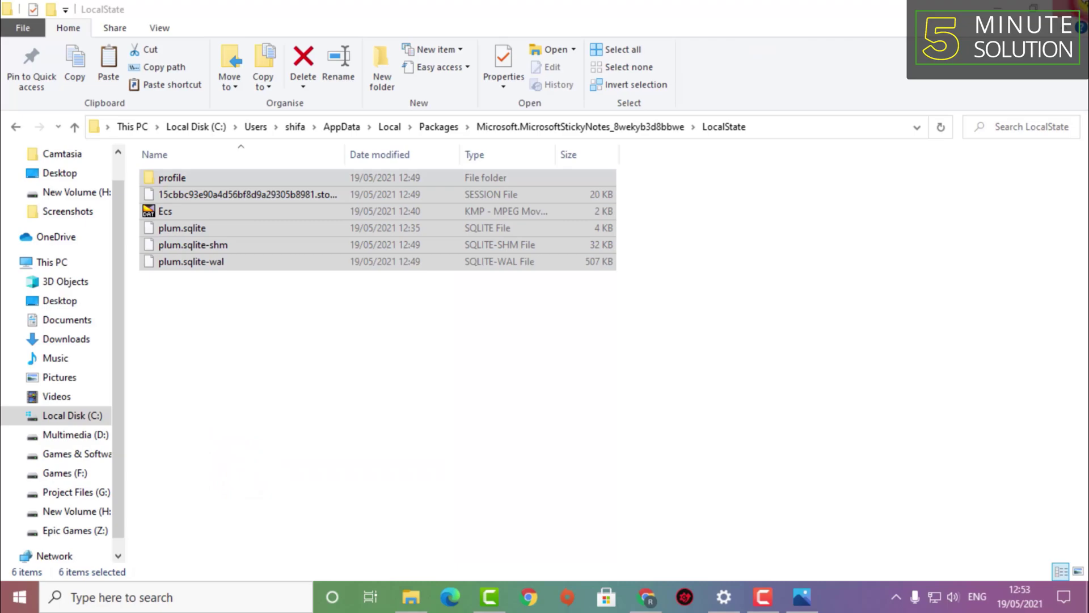
left_click(1081, 8)
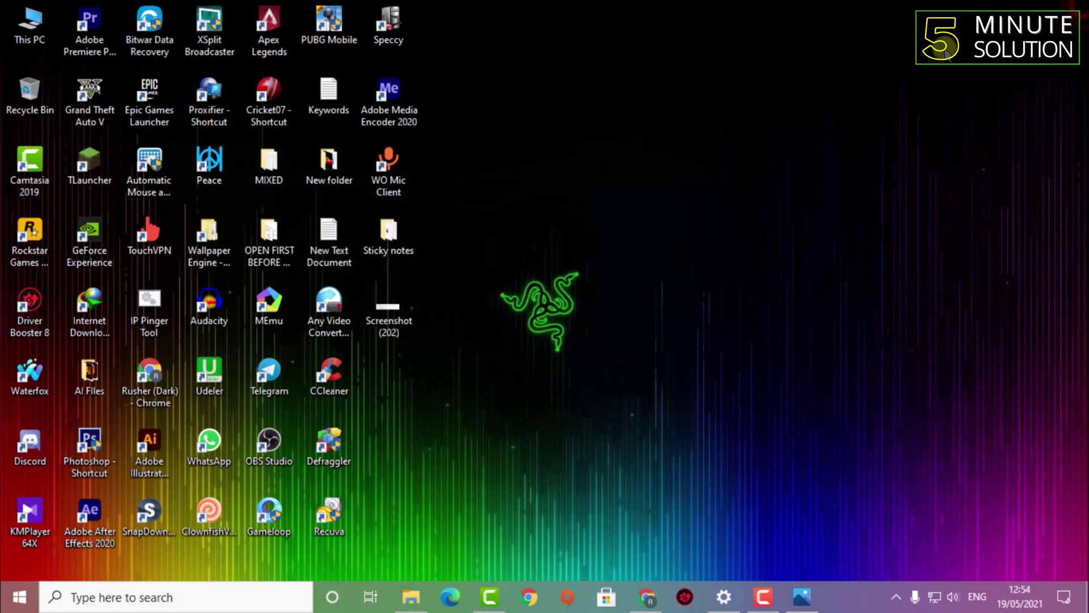
Create a desktop folder named 'Sticky Notes Backup' and paste the six copied files into it.
right_click(485, 243)
left_click(537, 409)
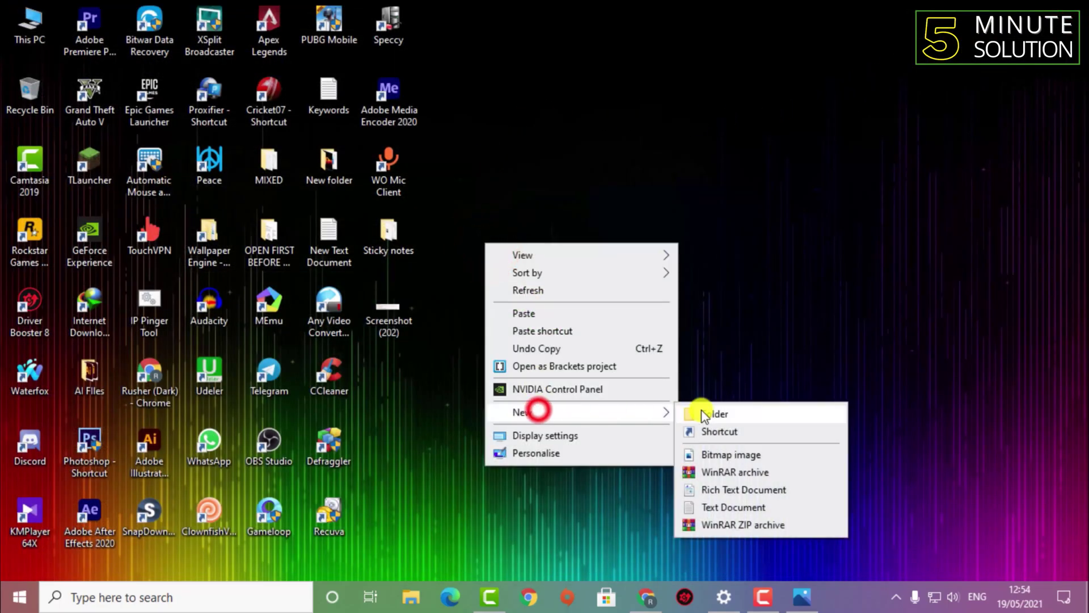
left_click(707, 412)
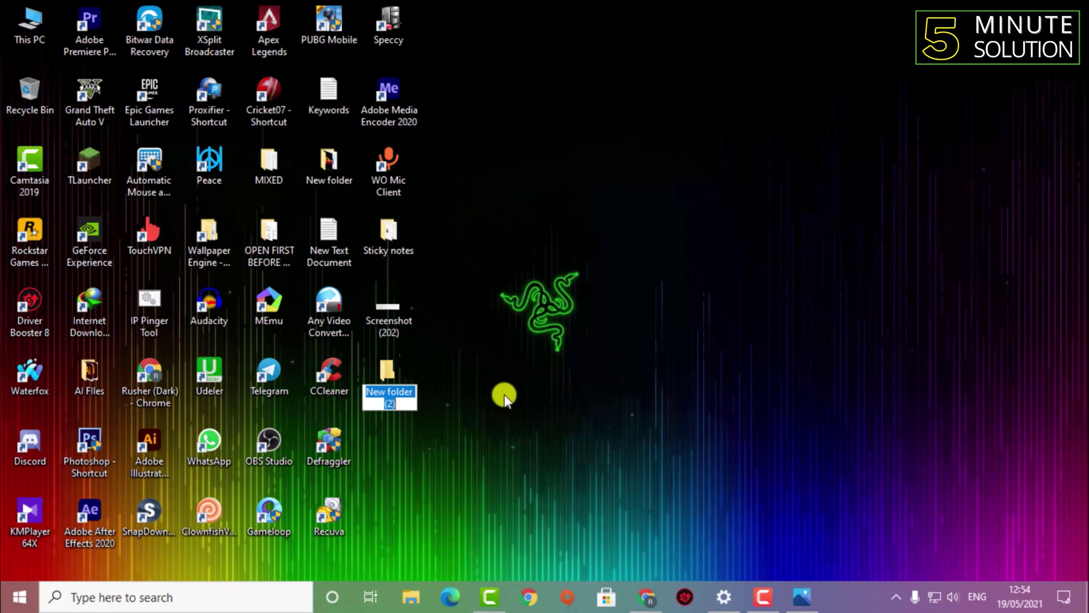
type("Sticky N")
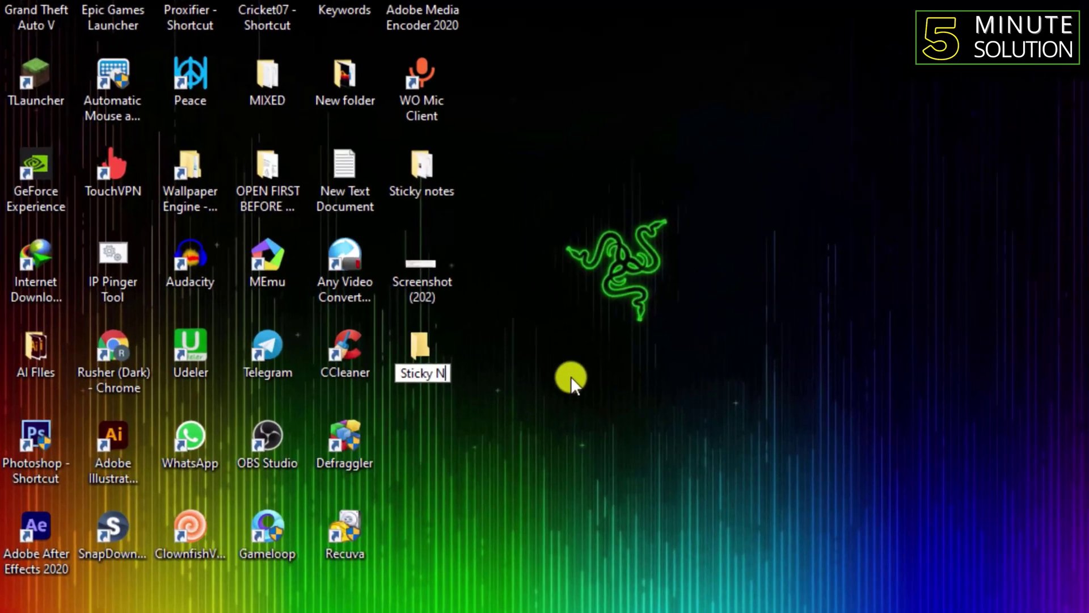
type("otes Ba")
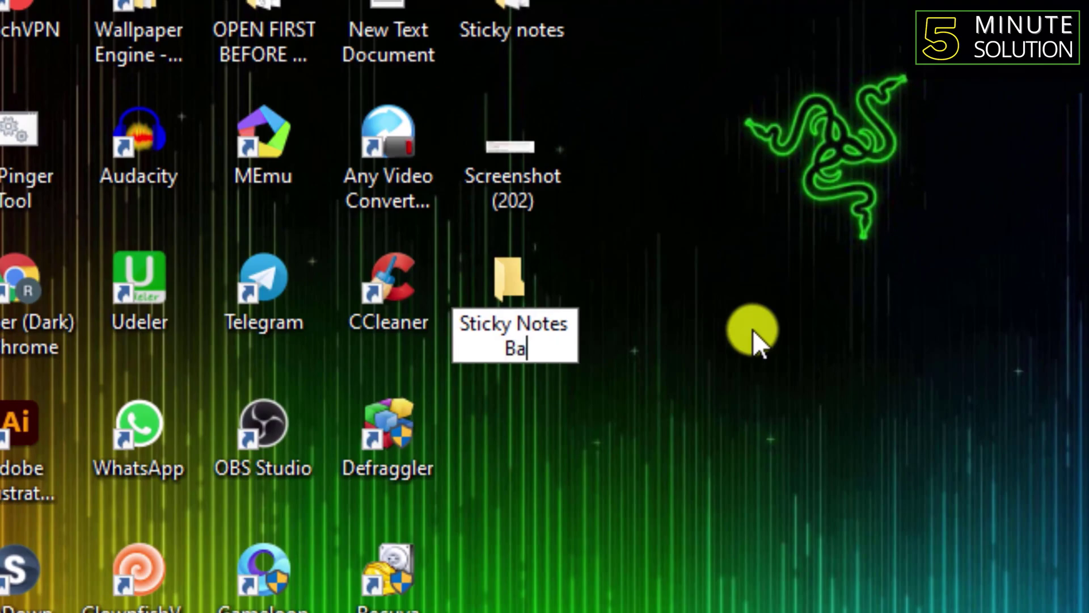
key("Return")
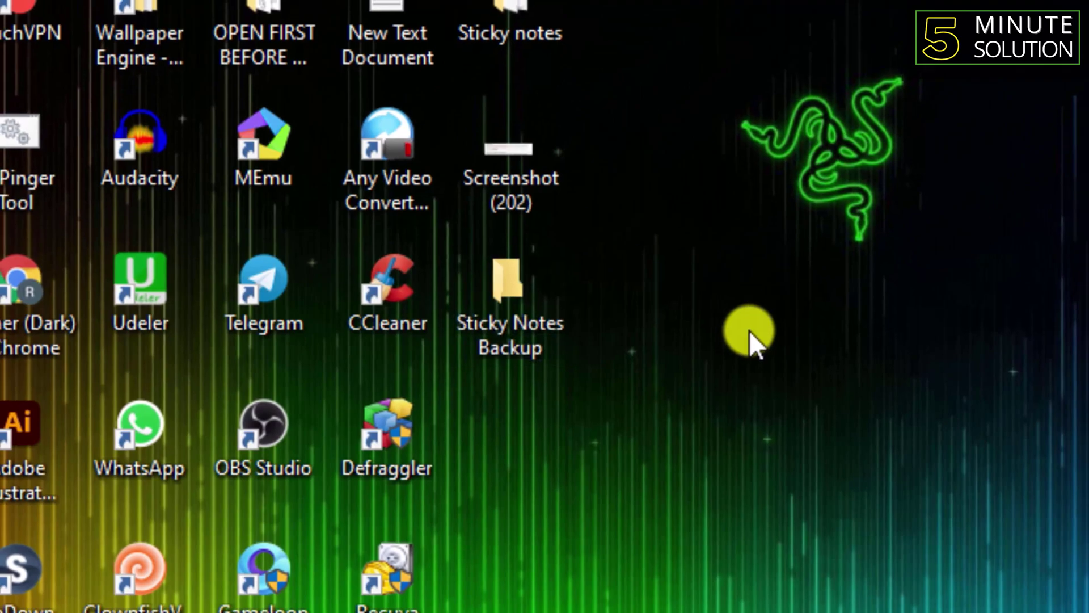
key("Return")
key("ctrl+v")
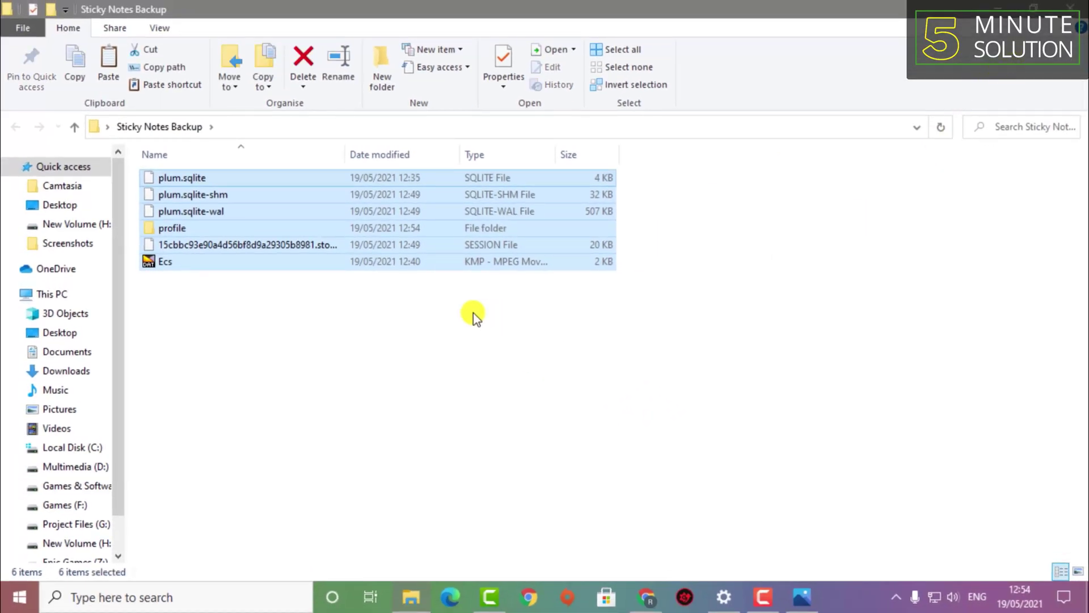
left_click(746, 325)
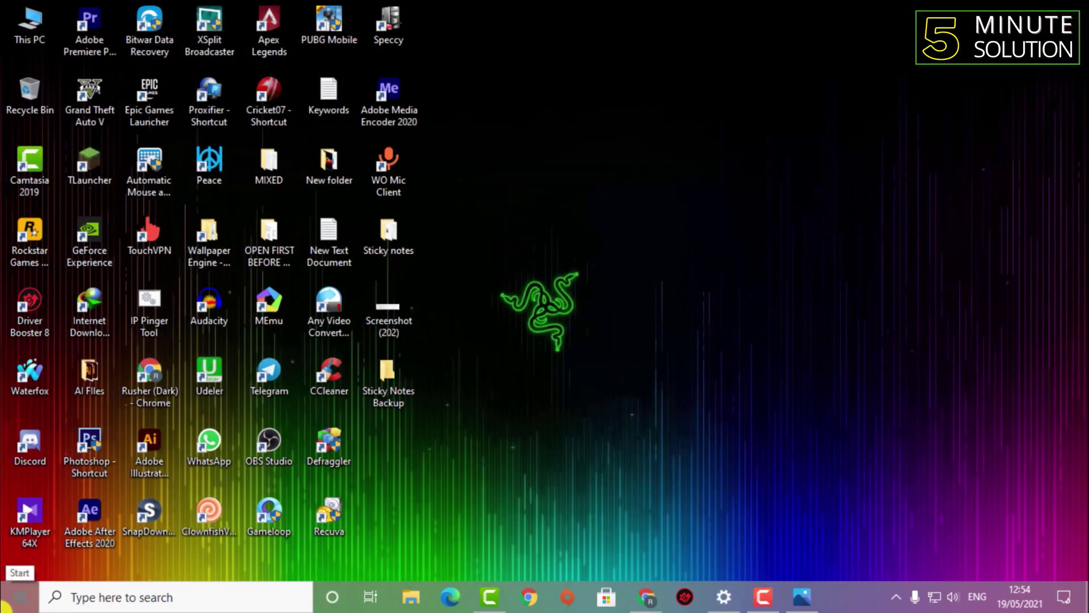
Find Sticky Notes with a 'stic' Start search and uninstall it, confirming the removal.
left_click(6, 606)
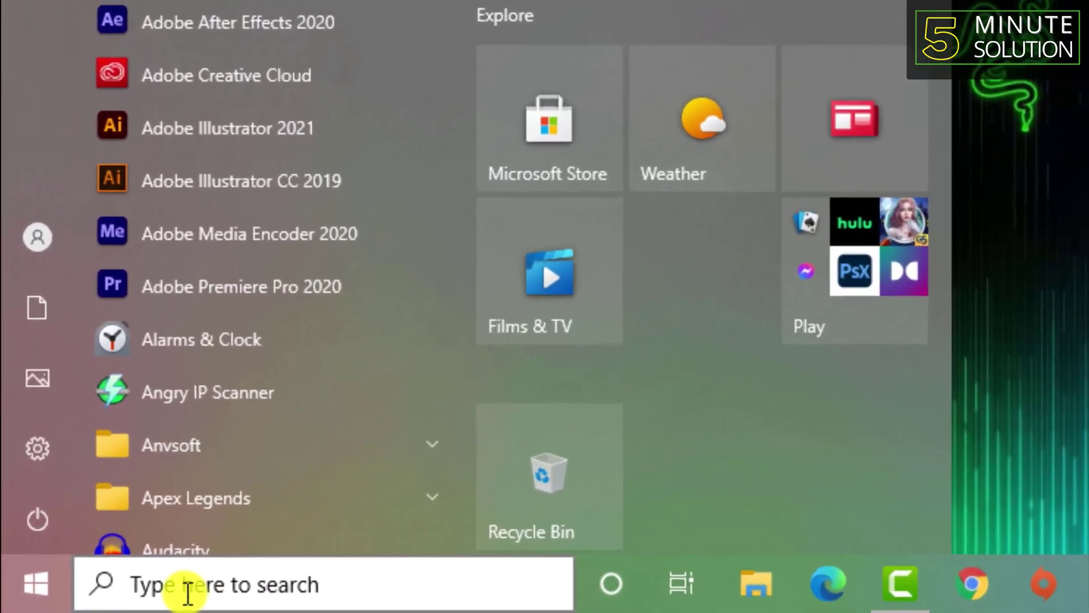
left_click(187, 590)
type("sti")
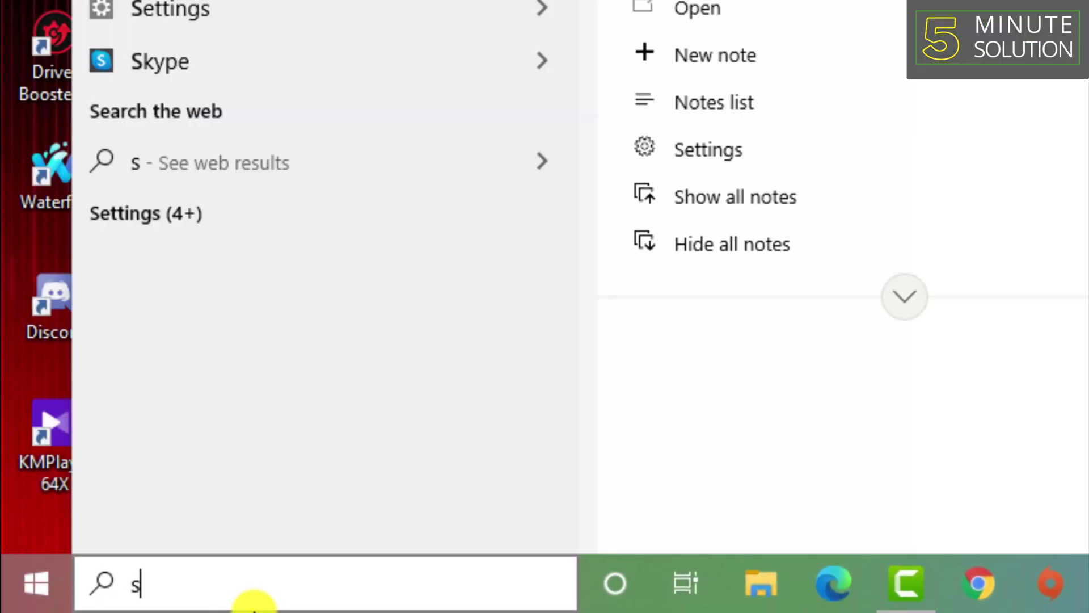
type("c")
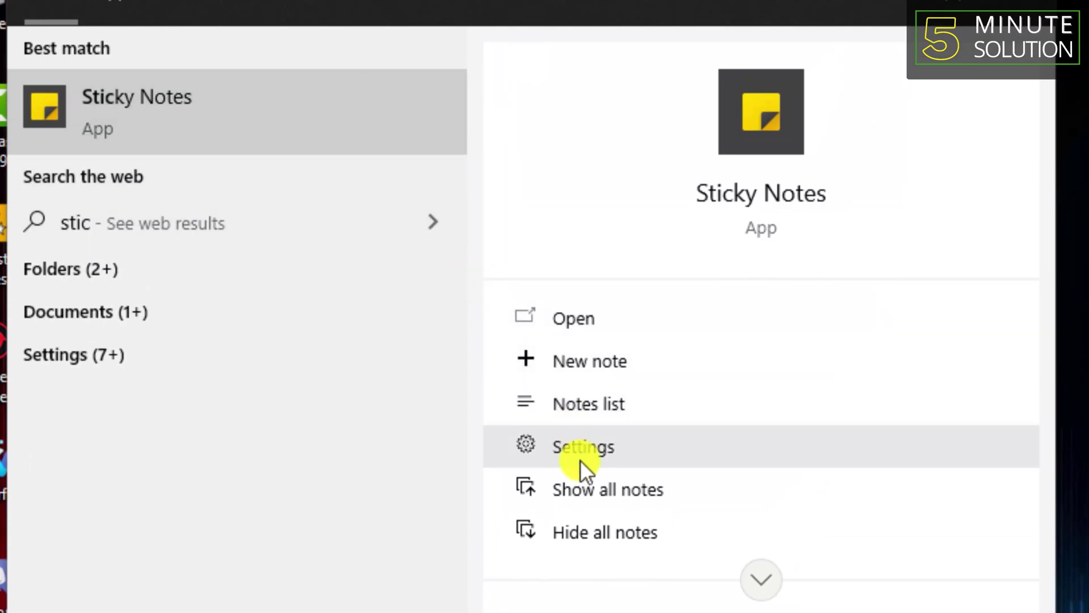
right_click(418, 119)
left_click(506, 359)
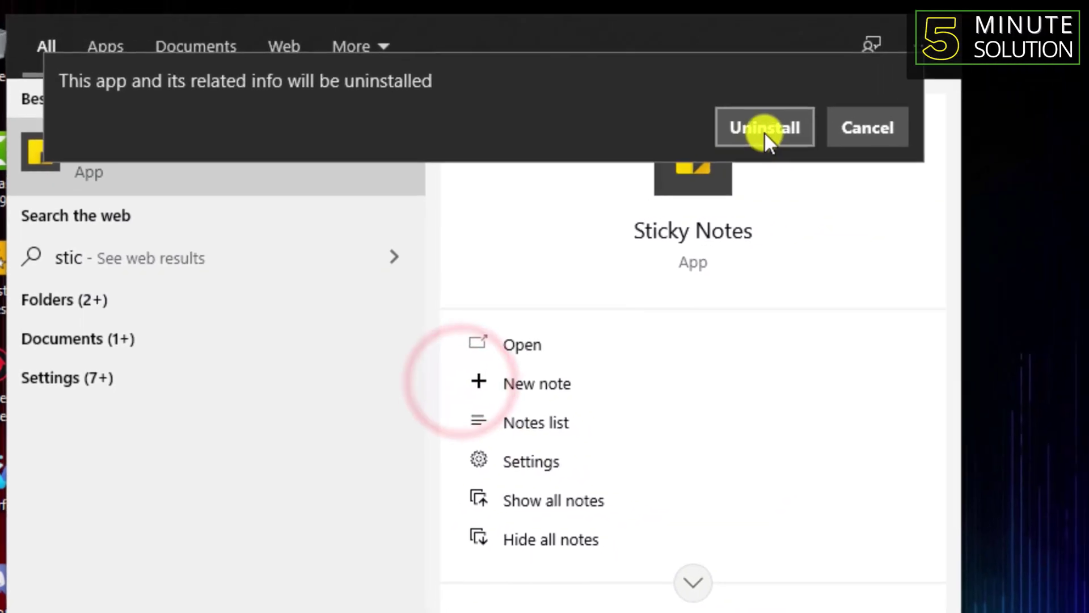
left_click(764, 131)
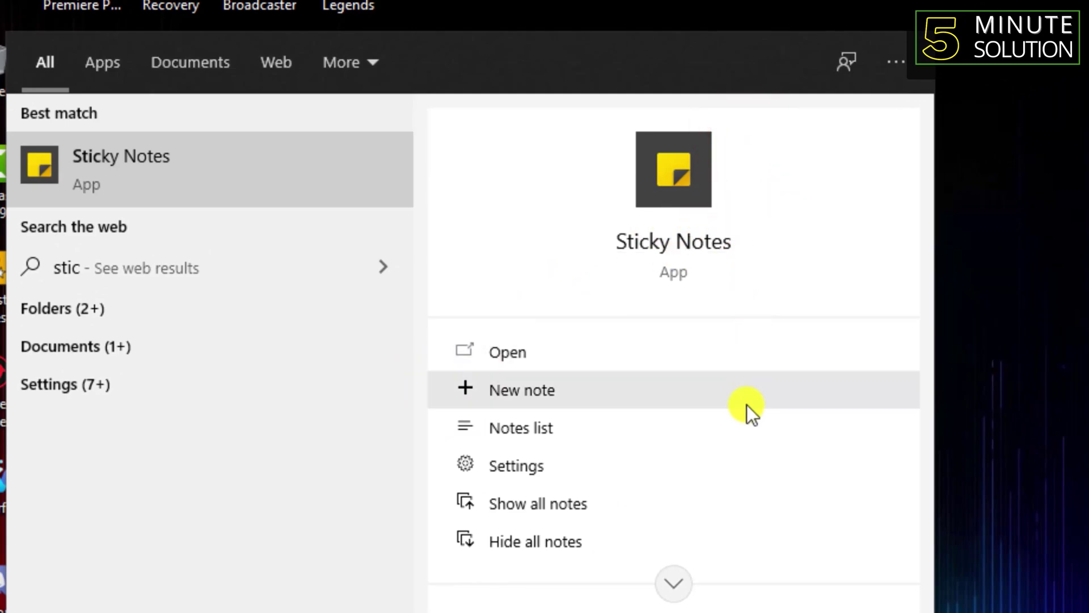
Launch Microsoft Store via a 'mic' search, search 'sticky', and open the Microsoft Sticky Notes page.
left_click(93, 597)
type("mic")
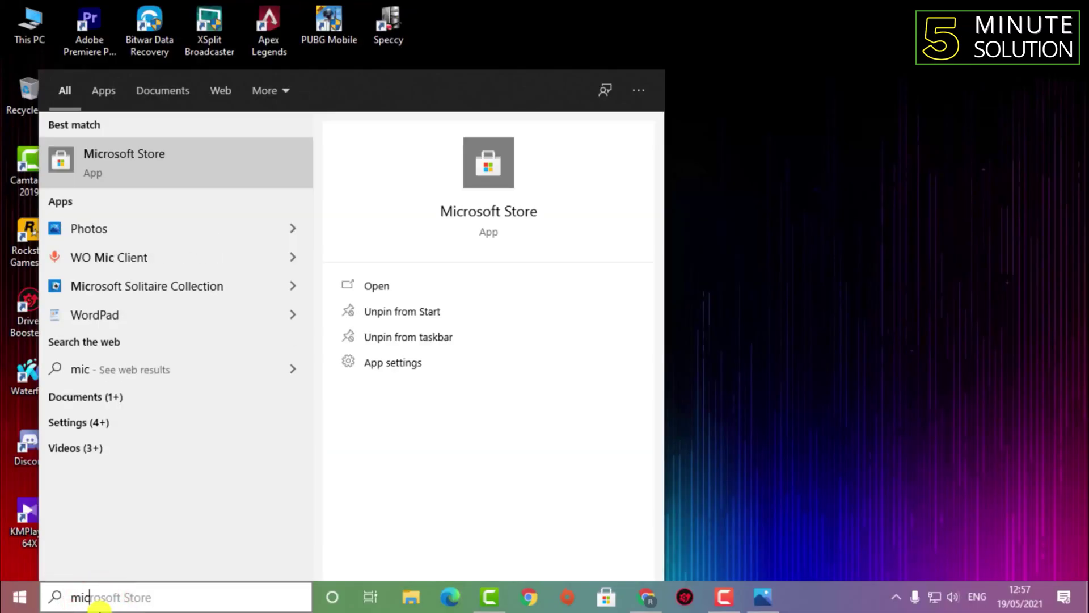
key("Return")
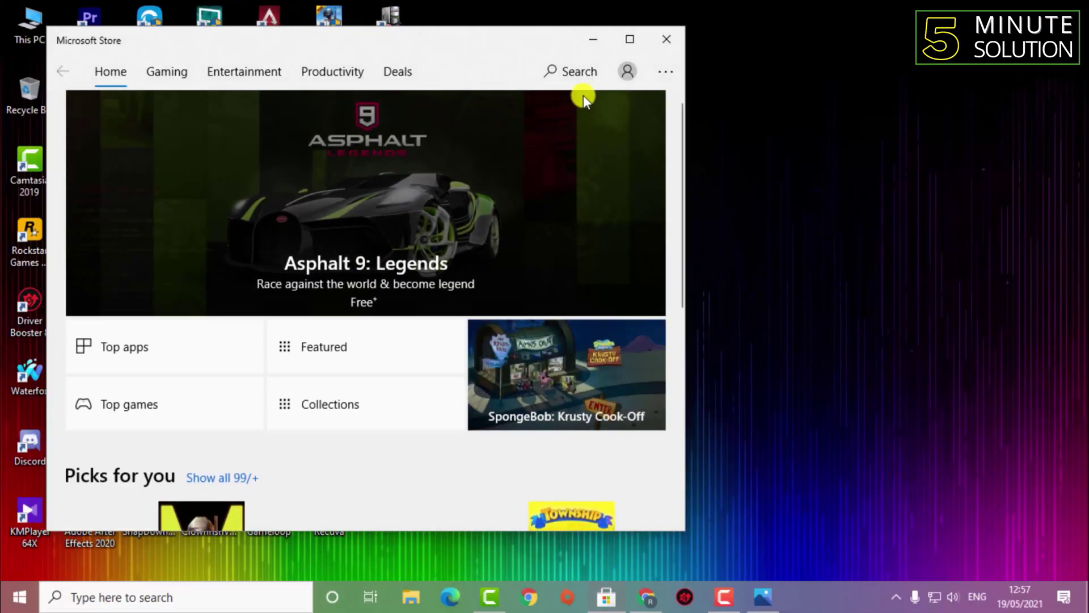
left_click(568, 72)
type("sti")
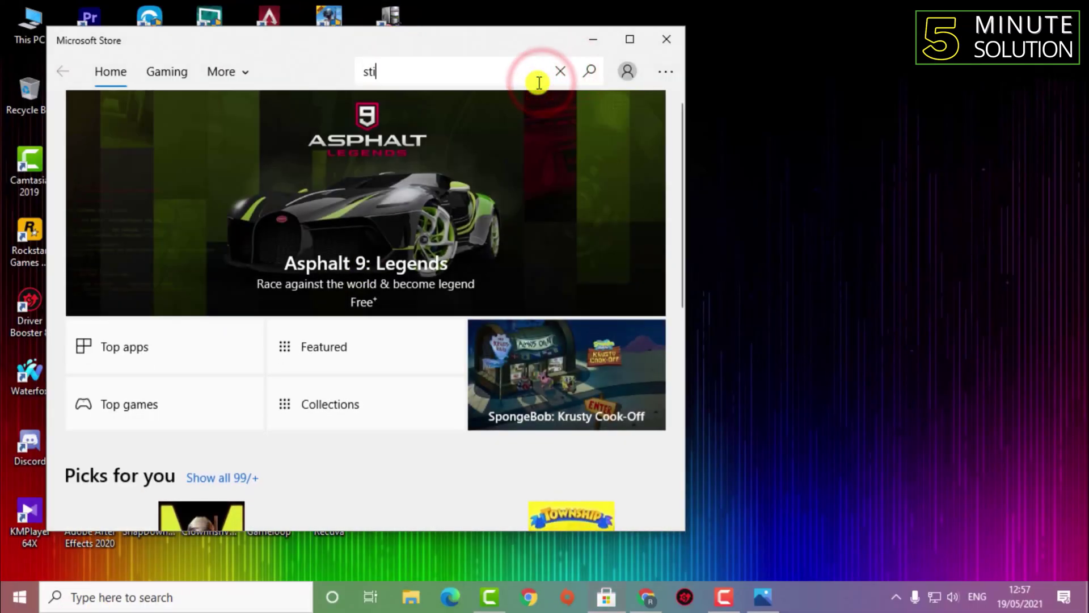
type("cky sto")
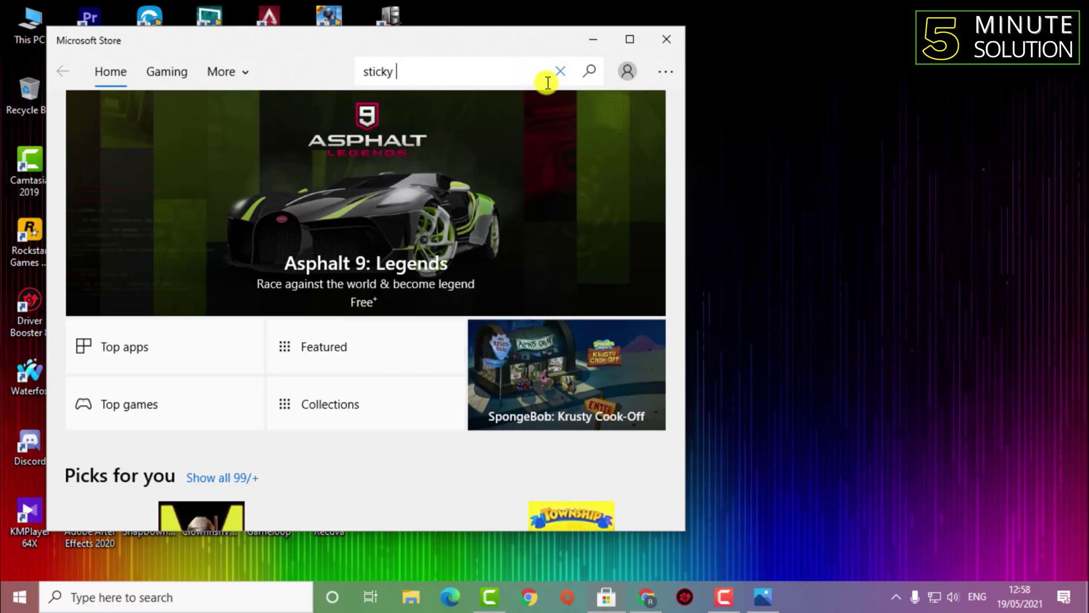
left_click(499, 110)
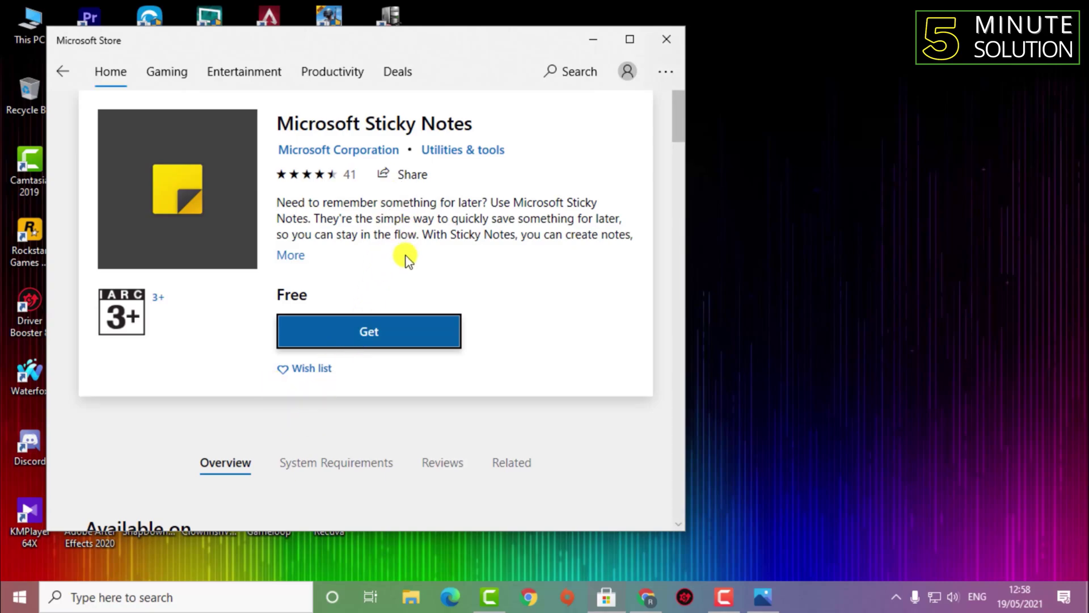
Use Get on the Microsoft Sticky Notes page until the app downloads and installs.
left_click(430, 341)
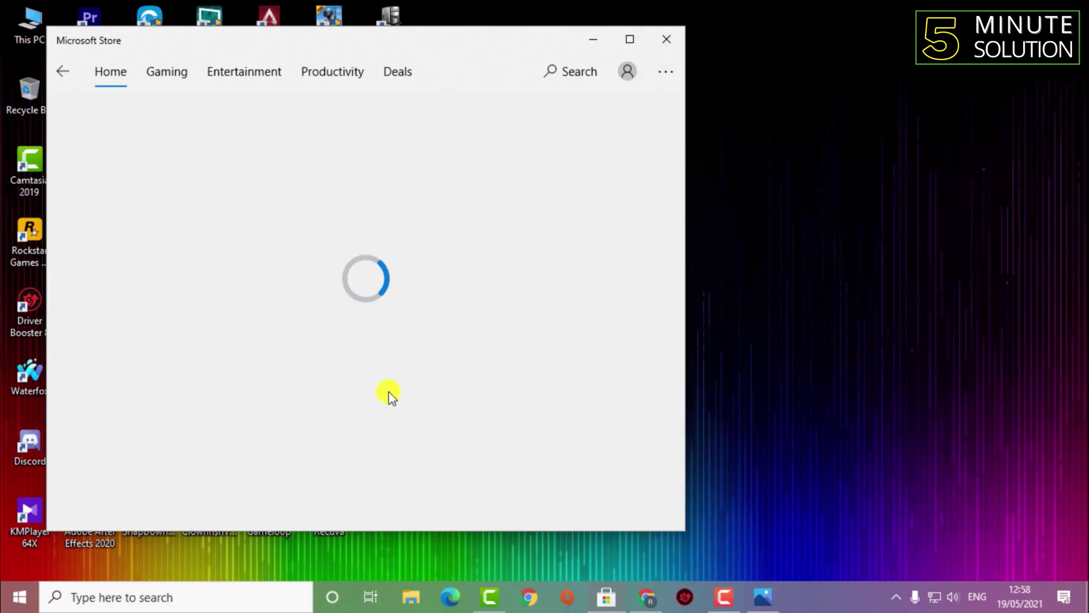
scroll(395, 379, "down", 6)
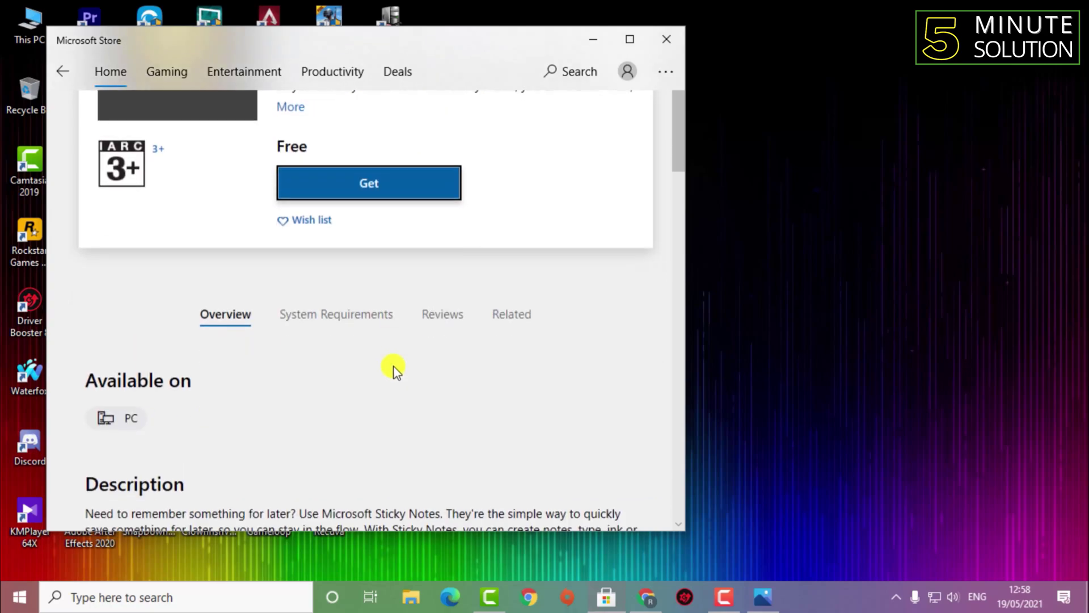
scroll(395, 369, "up", 6)
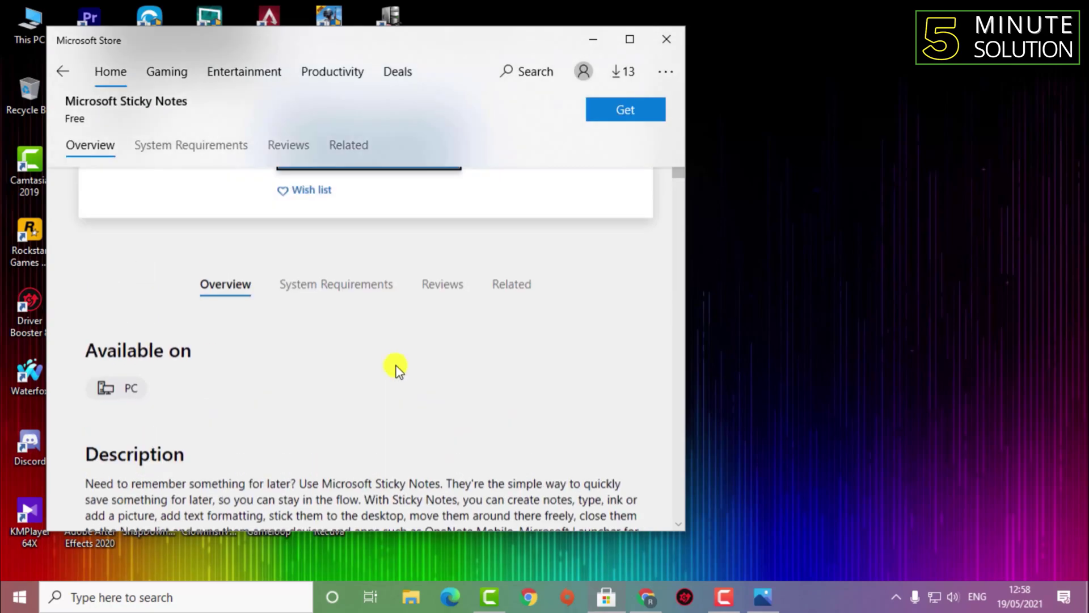
left_click(394, 319)
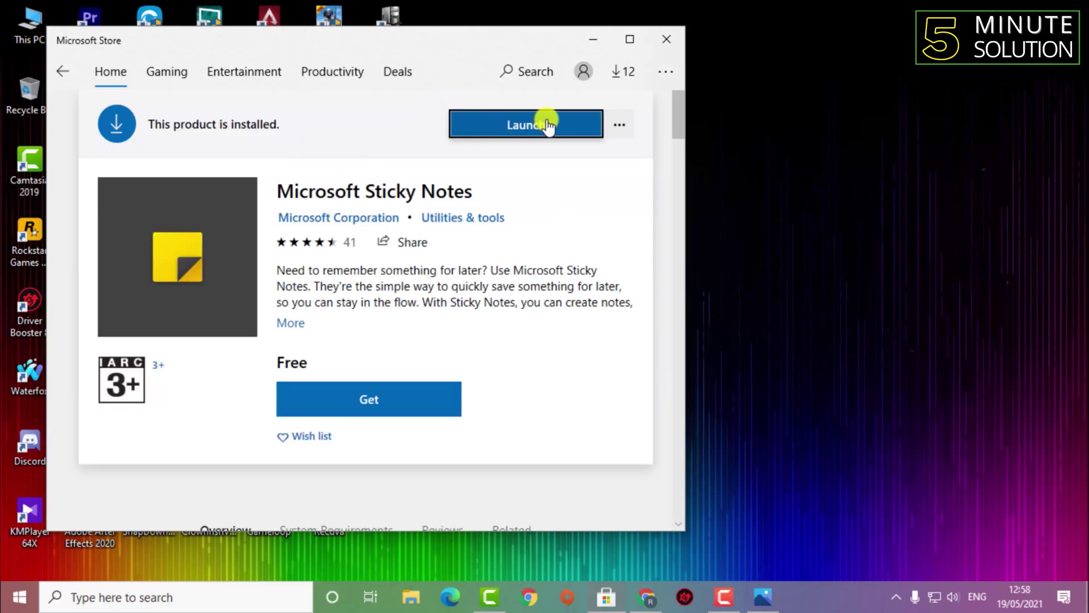
Launch the reinstalled Sticky Notes and sign in with a different account.
left_click(489, 126)
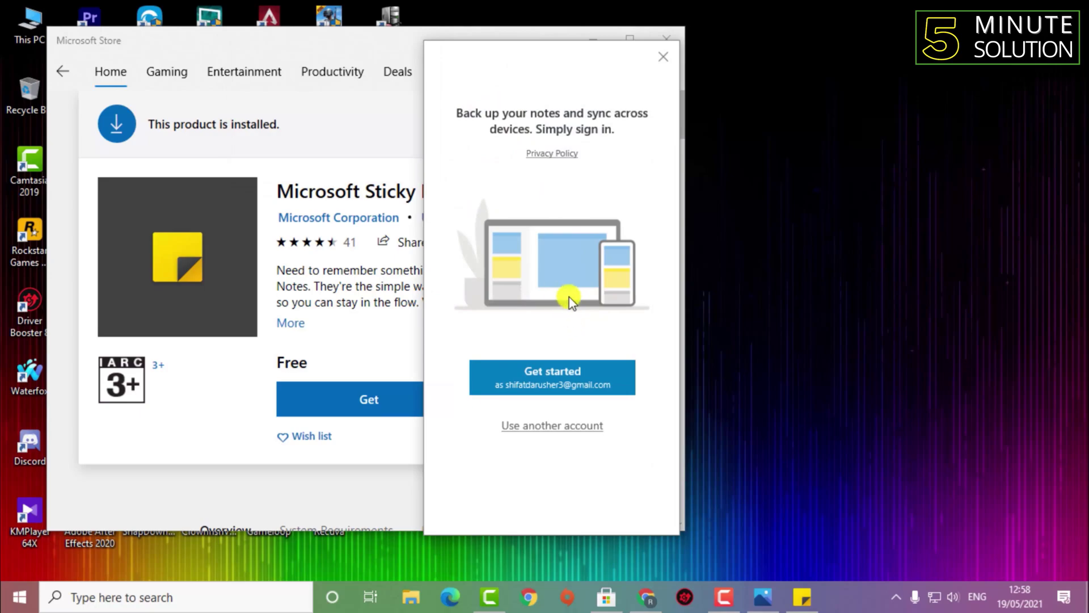
left_click(569, 425)
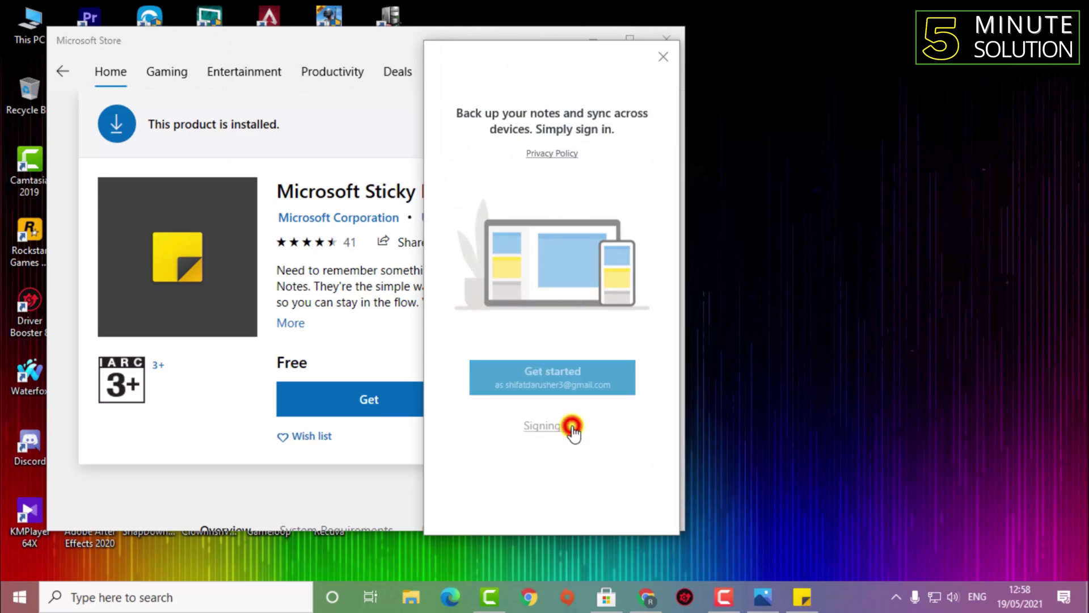
left_click(216, 151)
left_click(311, 409)
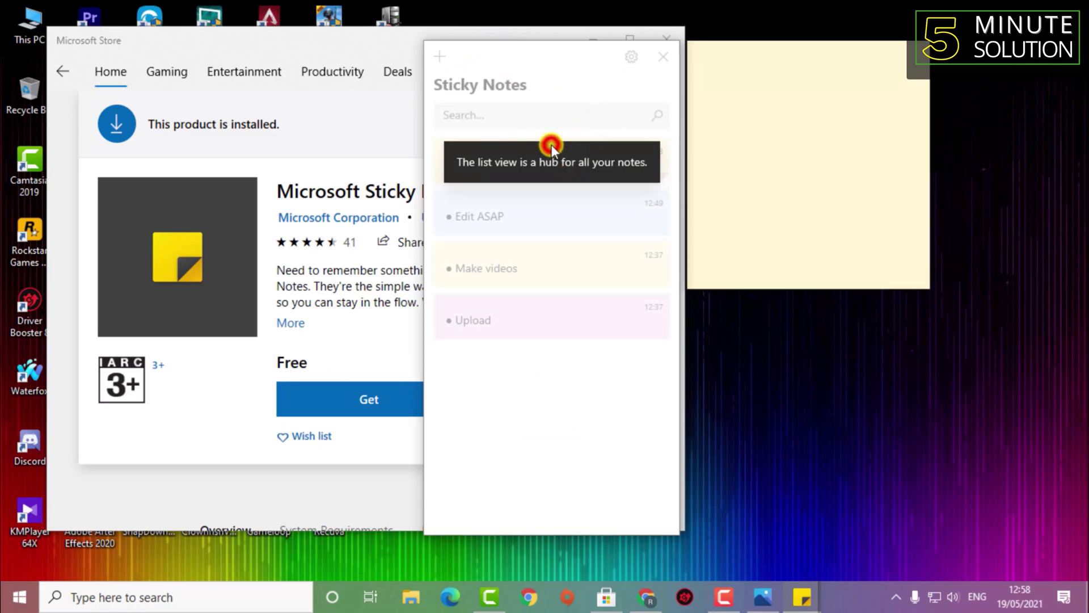
Minimize the Store, close the Sticky Notes windows, and relaunch Sticky Notes via an 'sti' search.
left_click(319, 93)
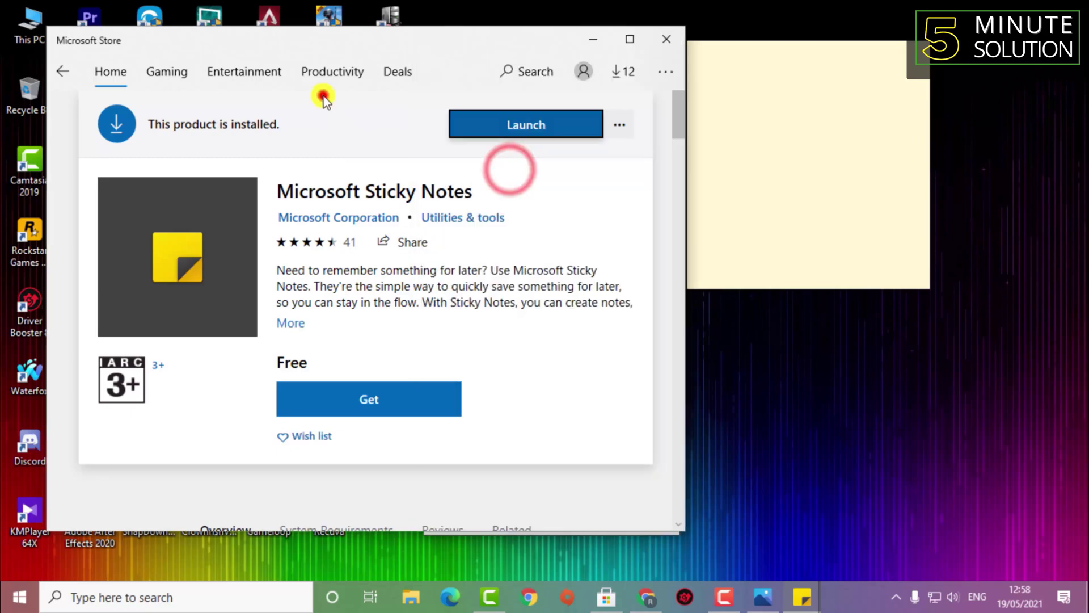
left_click(590, 38)
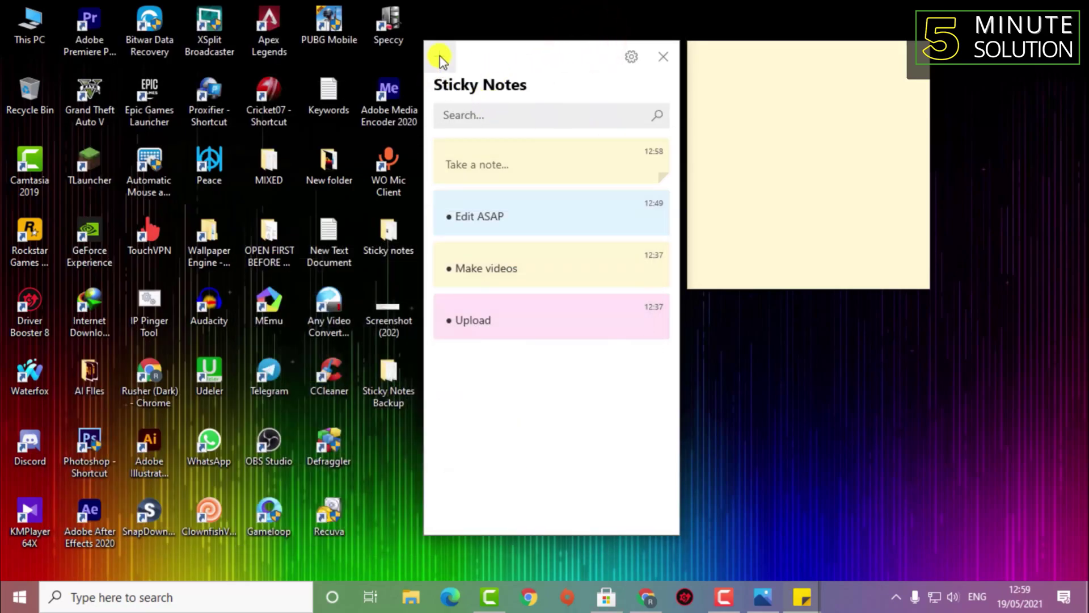
left_click(663, 57)
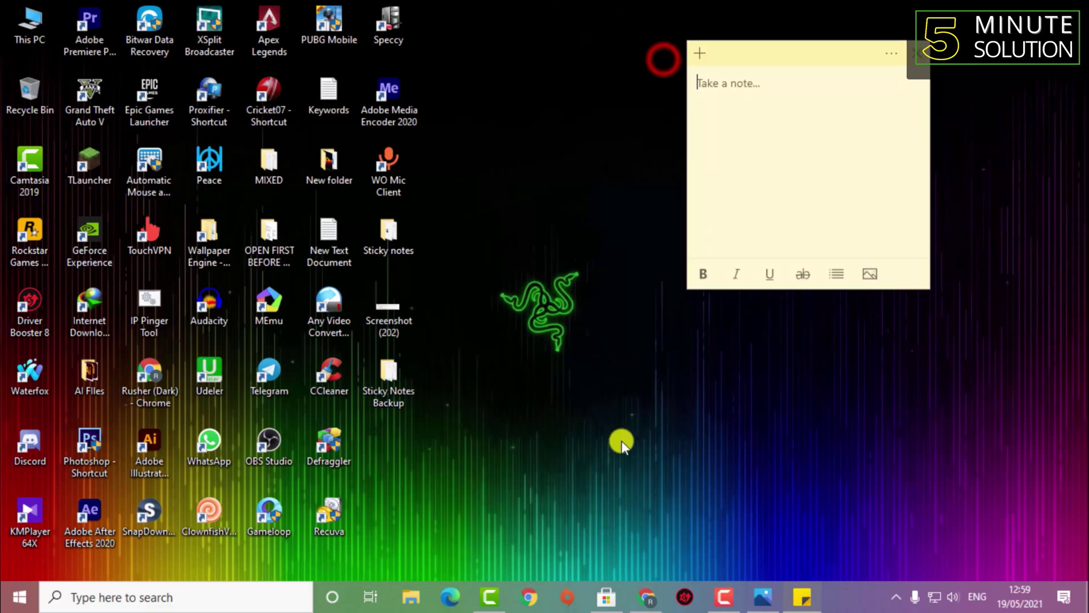
left_click(909, 57)
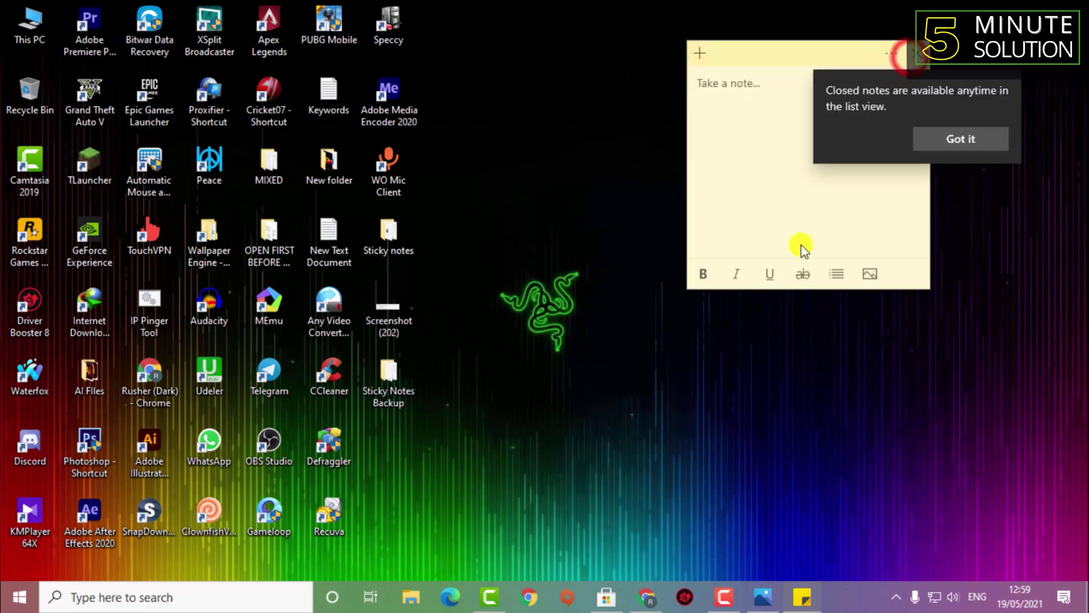
left_click(989, 137)
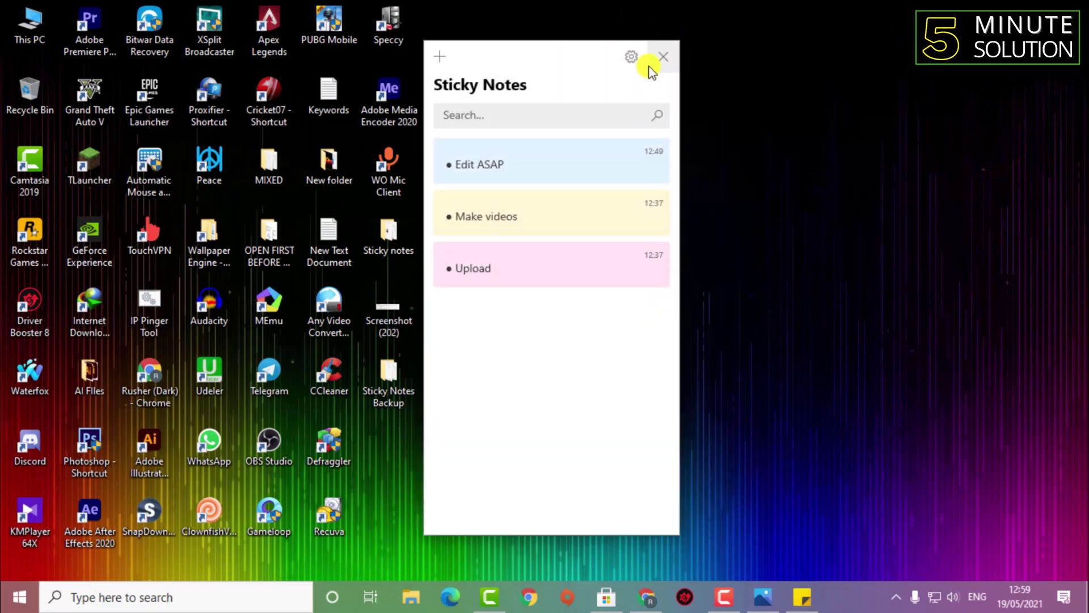
left_click(663, 64)
left_click(225, 597)
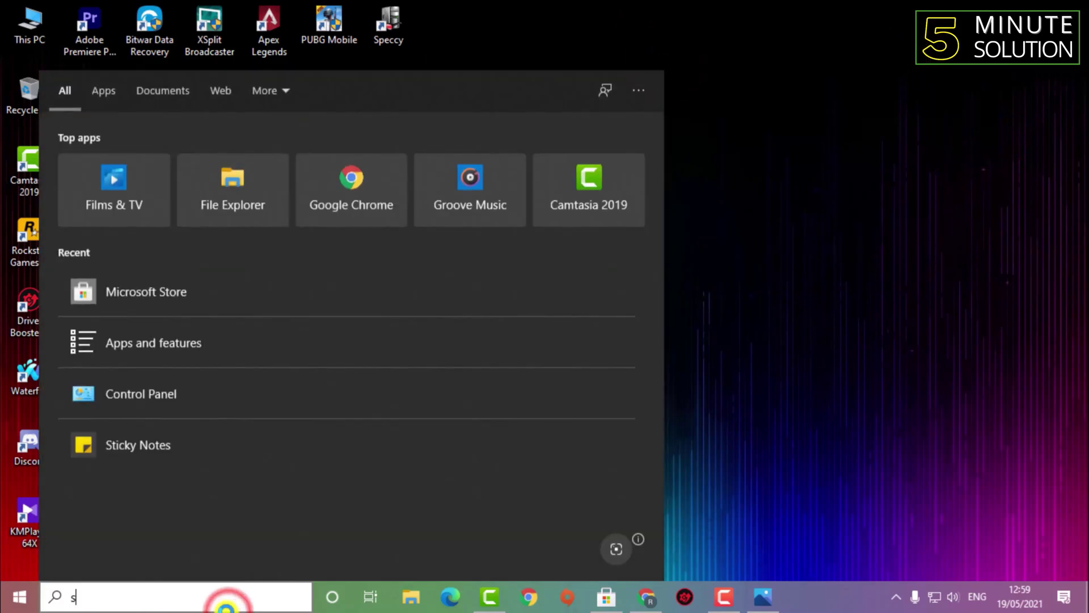
type("sti")
key("Return")
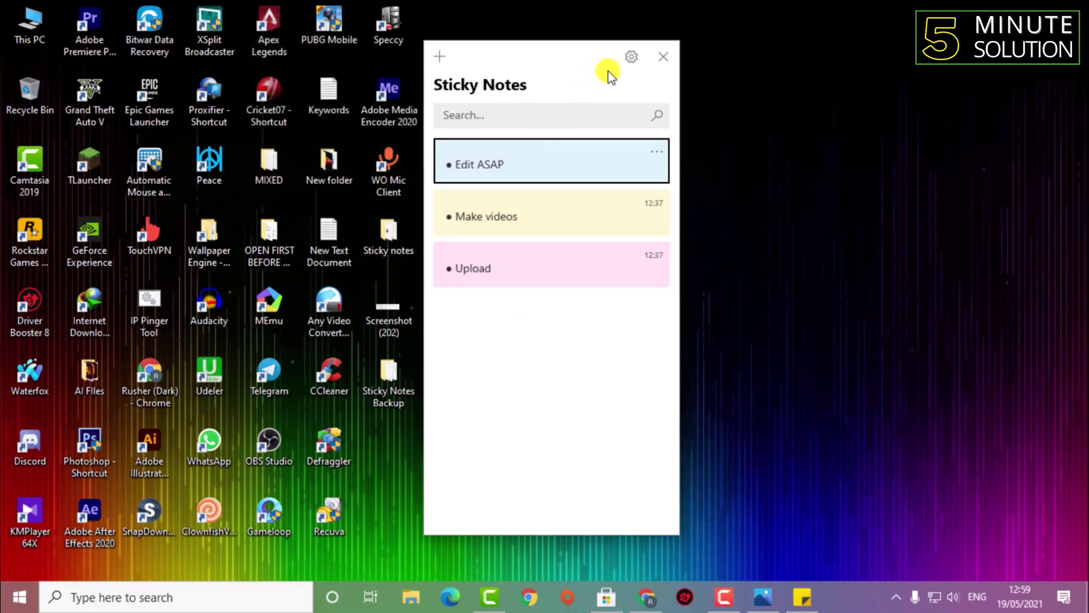
Close Sticky Notes, select the six files in Sticky Notes Backup, and open a new Explorer window.
left_click(665, 59)
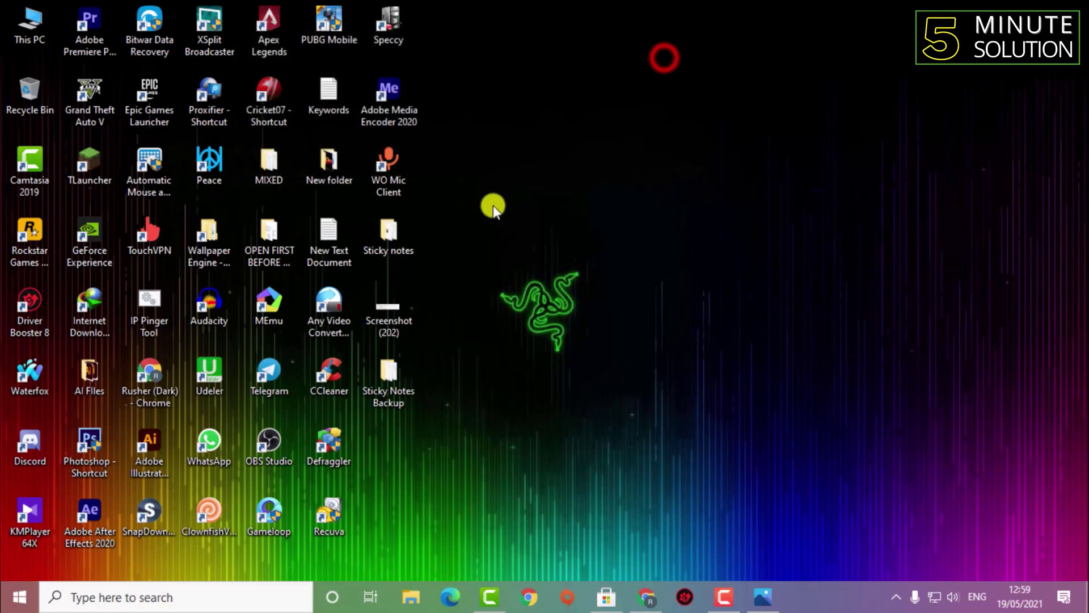
double_click(404, 377)
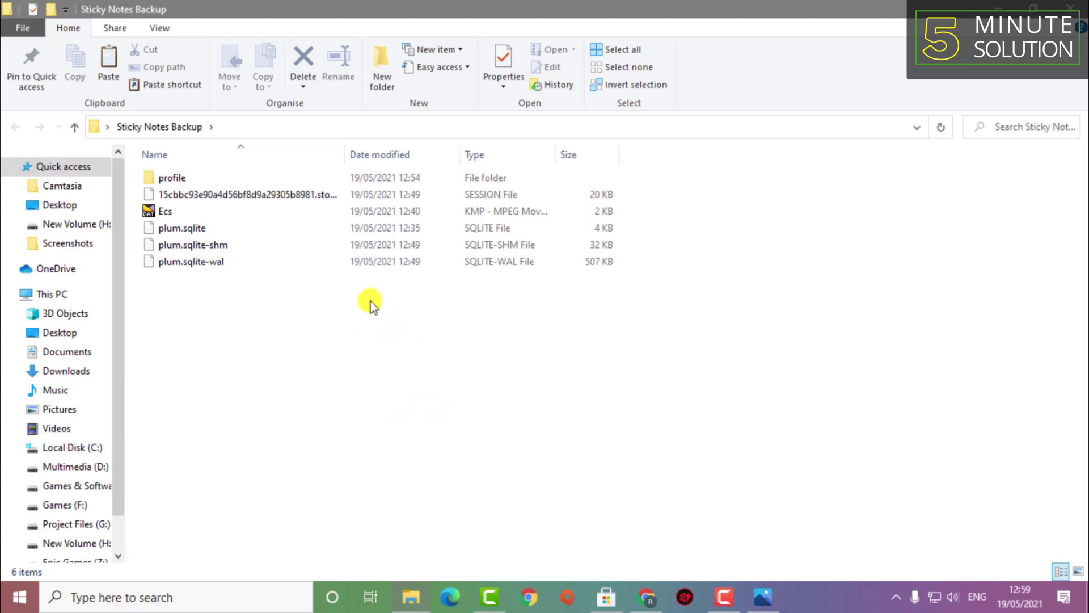
left_click_drag(378, 320, 358, 156)
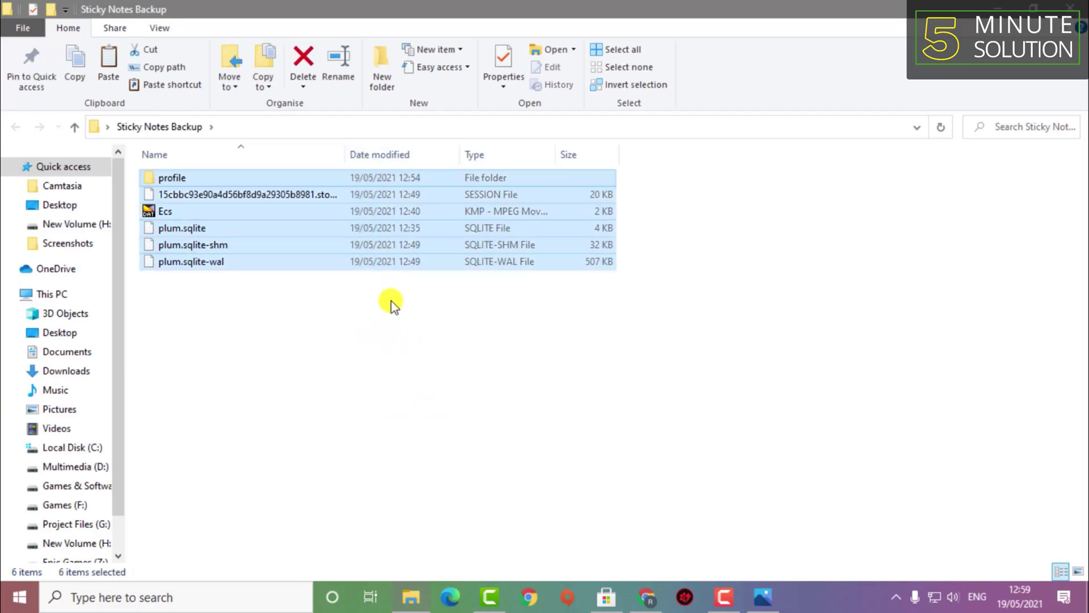
left_click(1066, 6)
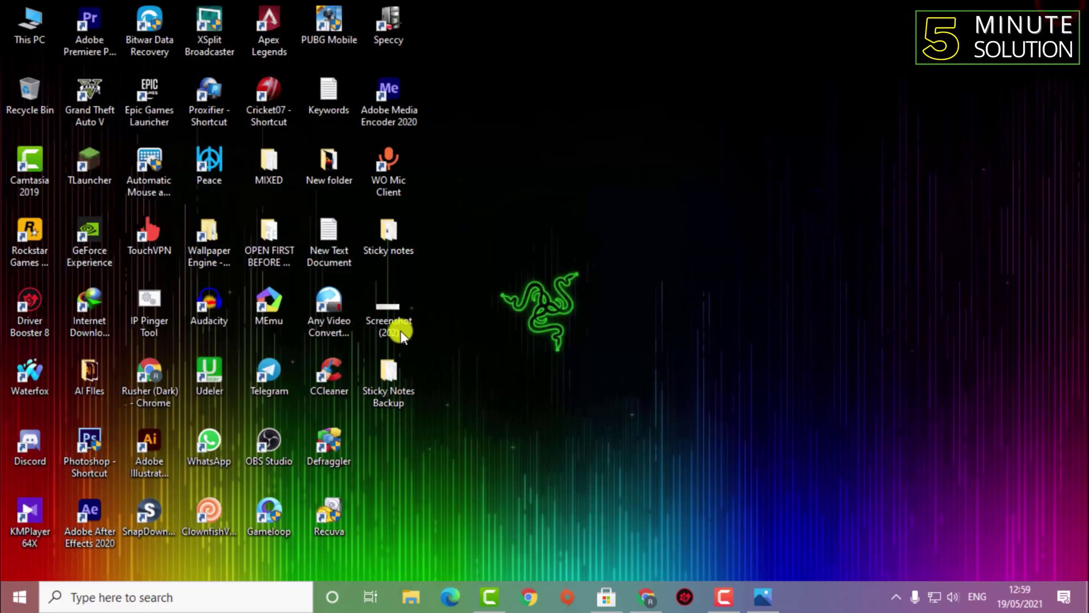
left_click(405, 372)
double_click(405, 372)
left_click_drag(327, 360, 318, 165)
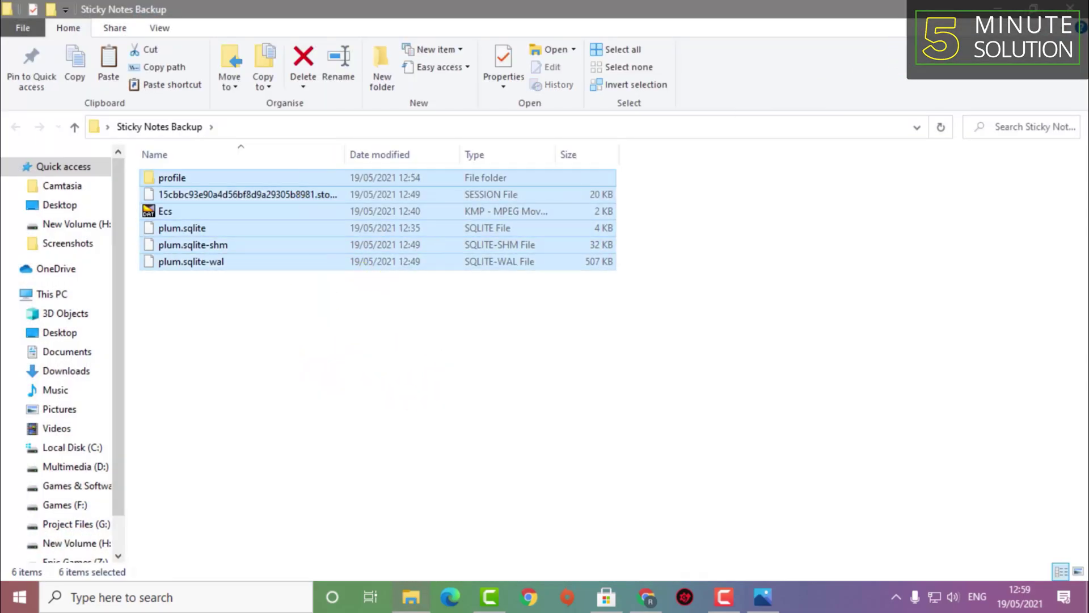
left_click(1076, 8)
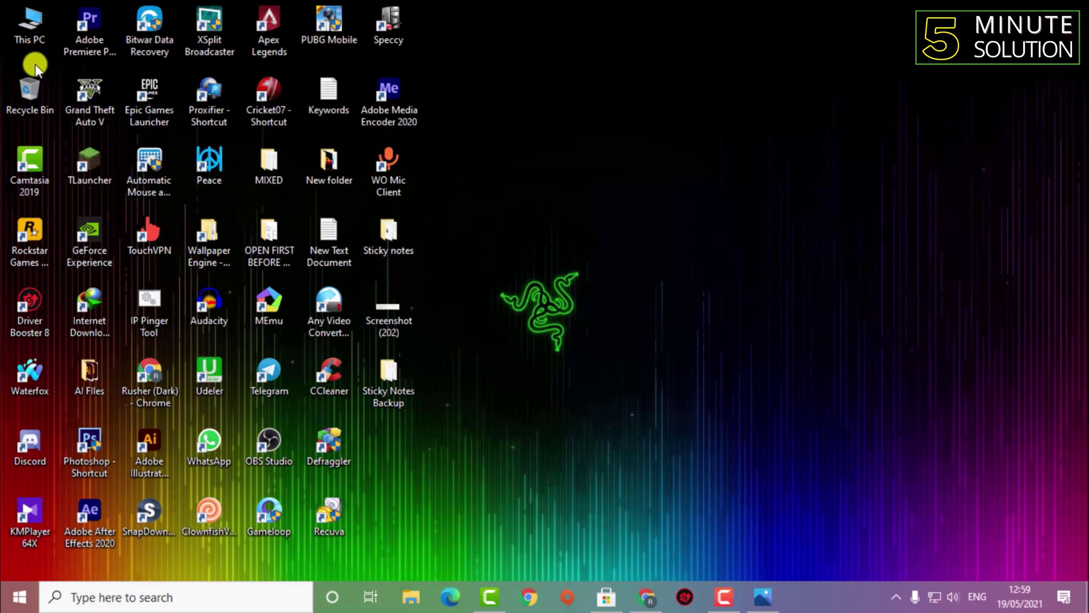
left_click(409, 596)
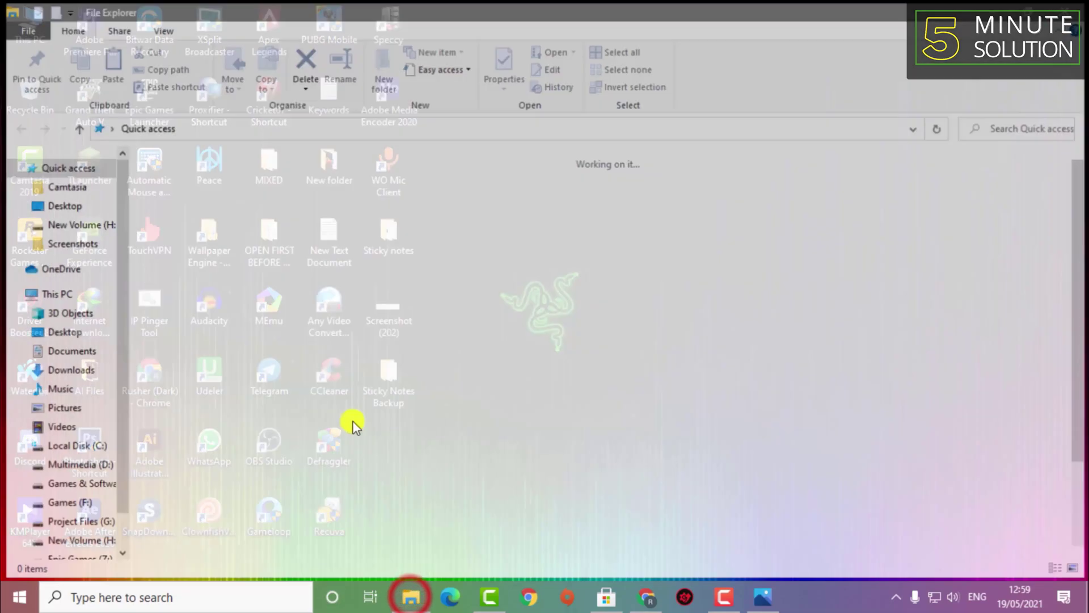
Browse from This PC to C:\Users\<profile>\AppData\Local.
right_click(52, 303)
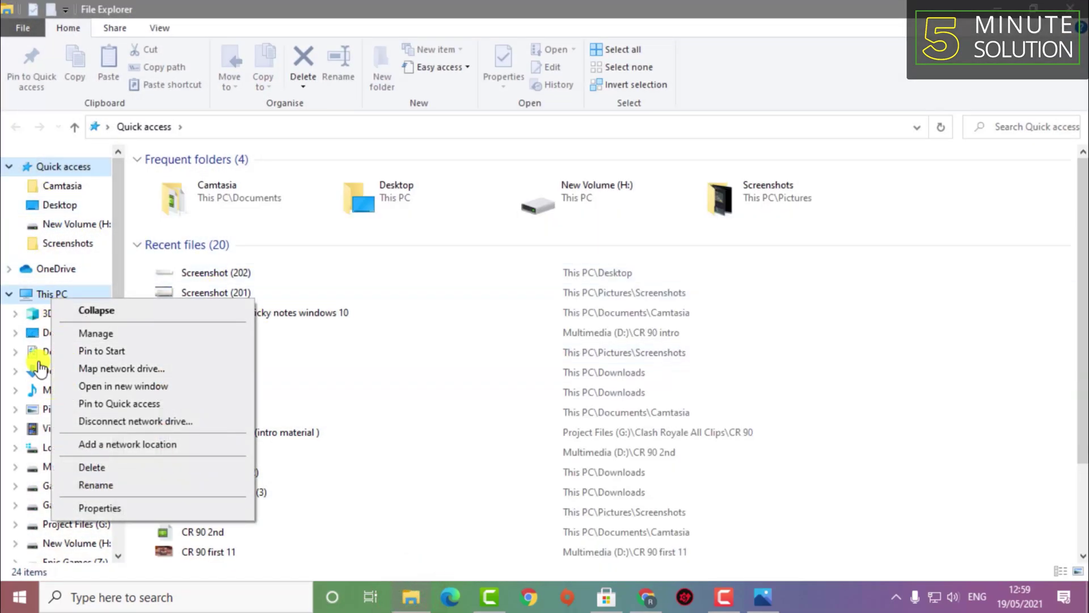
left_click(25, 294)
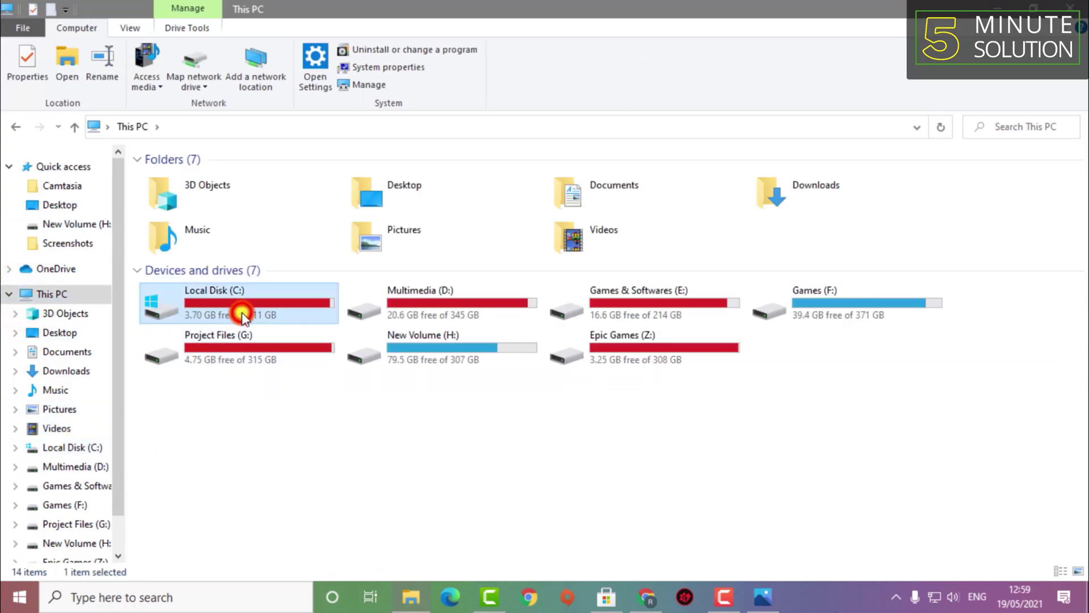
double_click(243, 309)
left_click(196, 280)
double_click(296, 220)
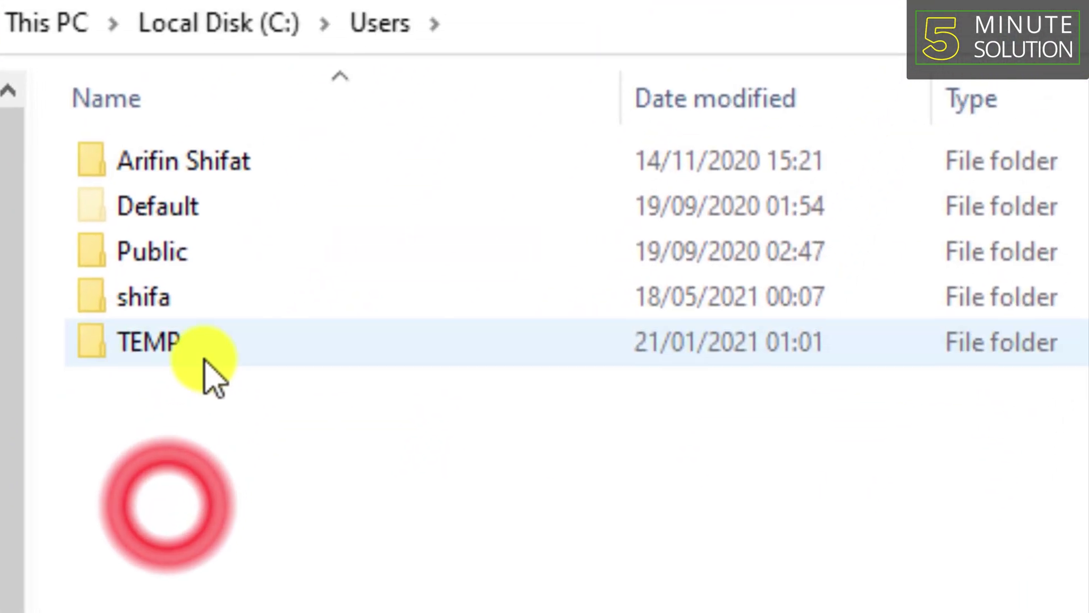
double_click(221, 332)
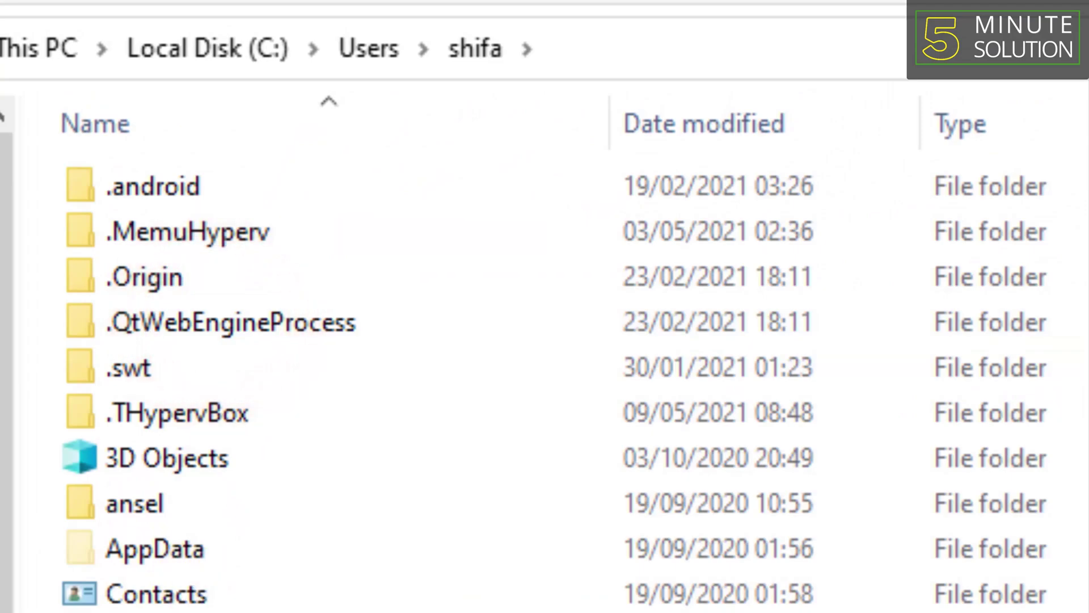
double_click(173, 548)
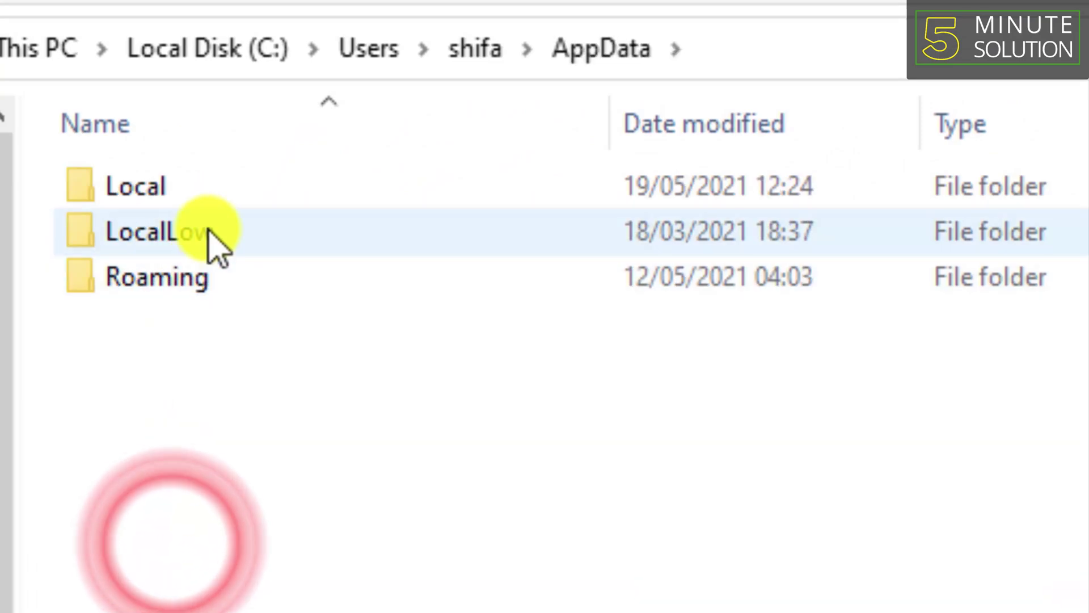
double_click(208, 206)
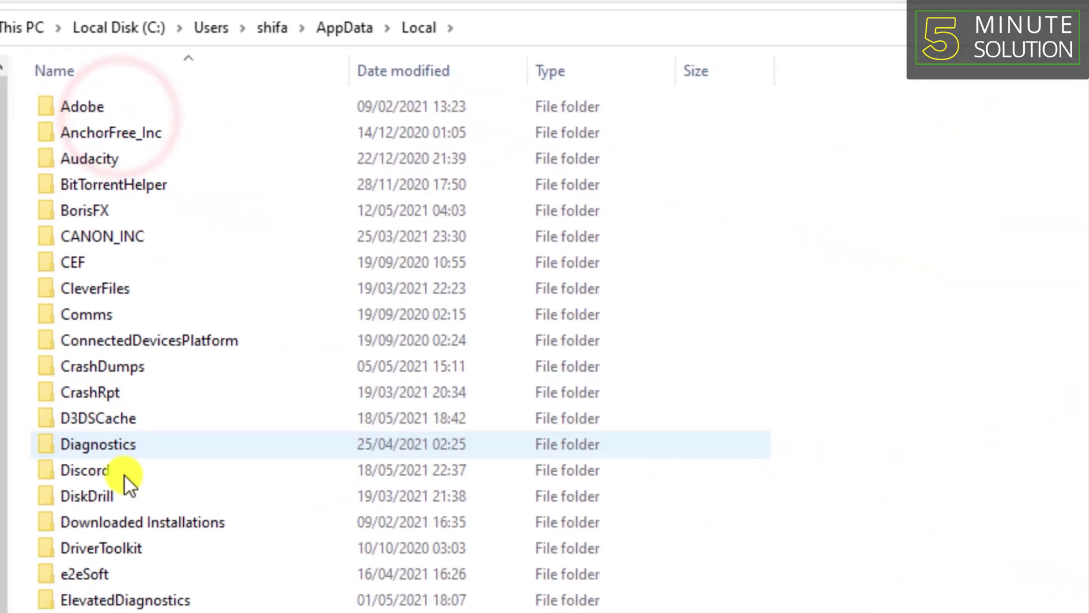
Open Packages, the Microsoft Sticky Notes package, and its LocalState folder.
scroll(81, 472, "down", 5)
double_click(94, 507)
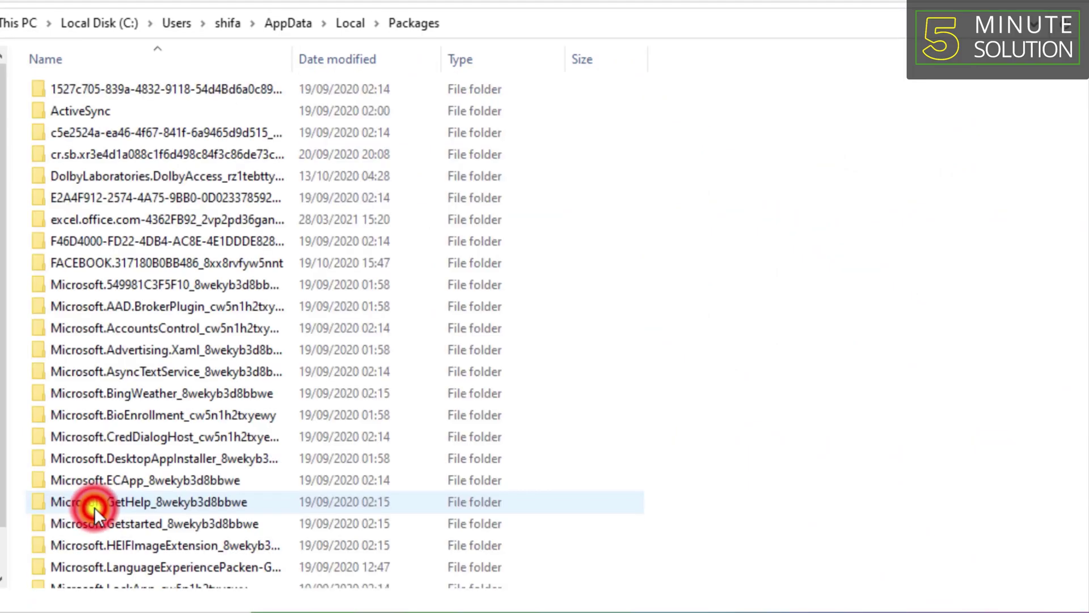
scroll(94, 329, "down", 9)
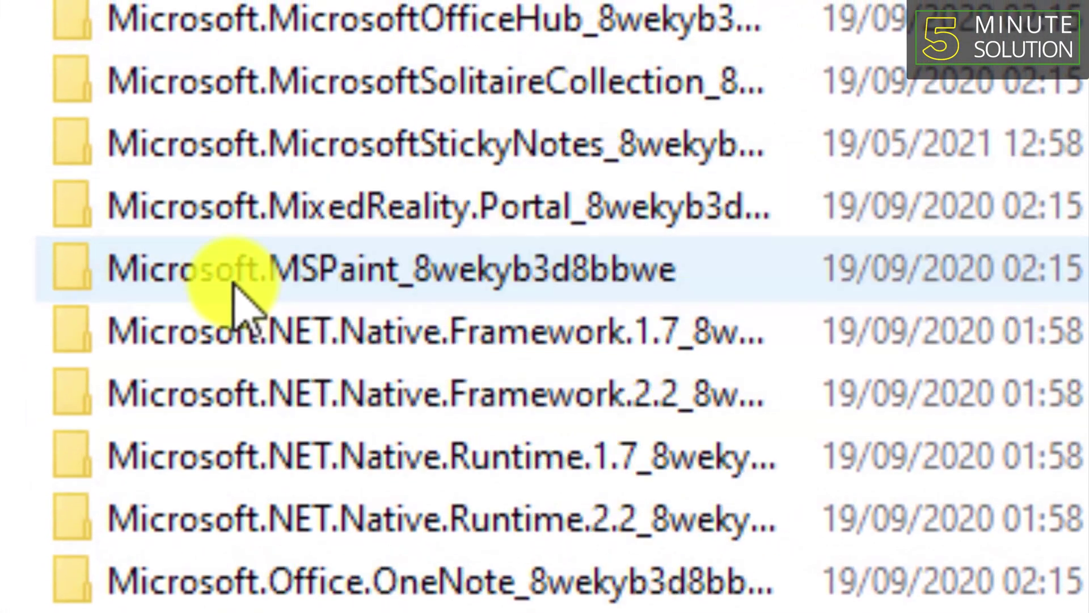
scroll(233, 324, "up", 3)
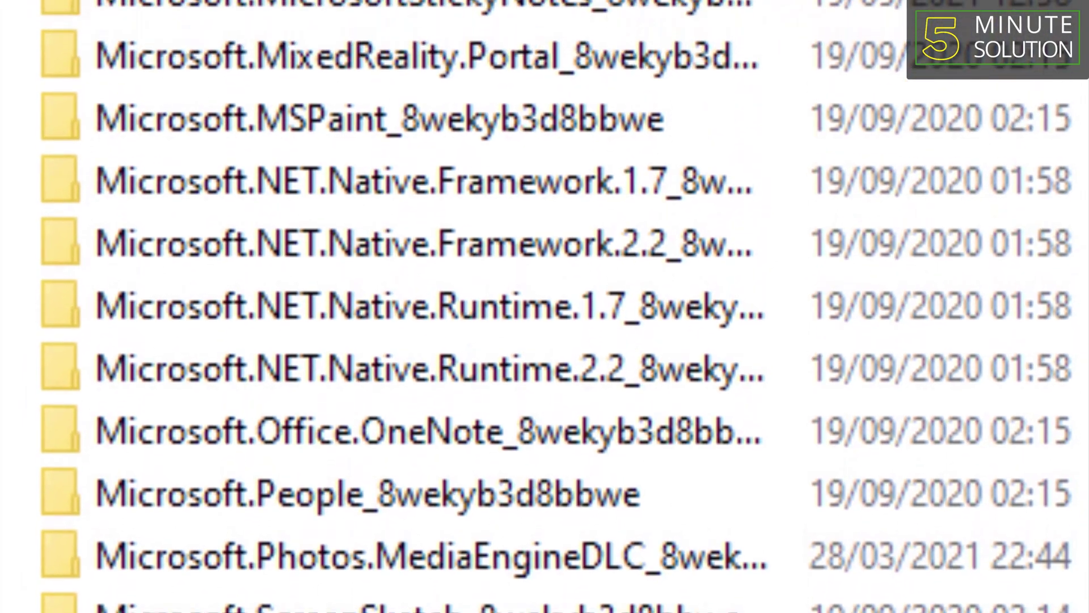
scroll(227, 457, "up", 2)
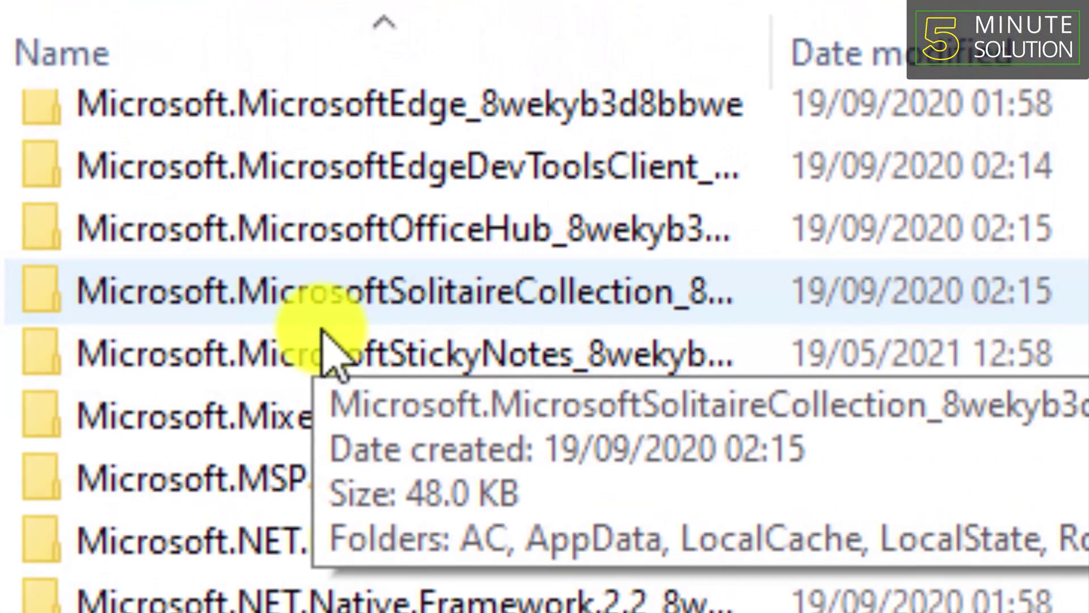
double_click(363, 363)
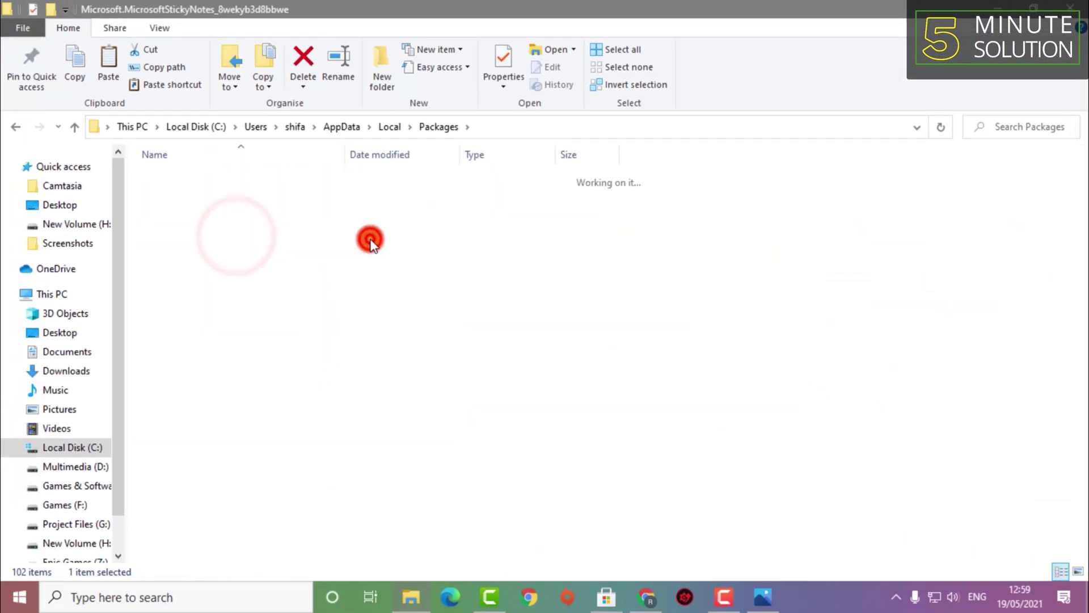
double_click(181, 229)
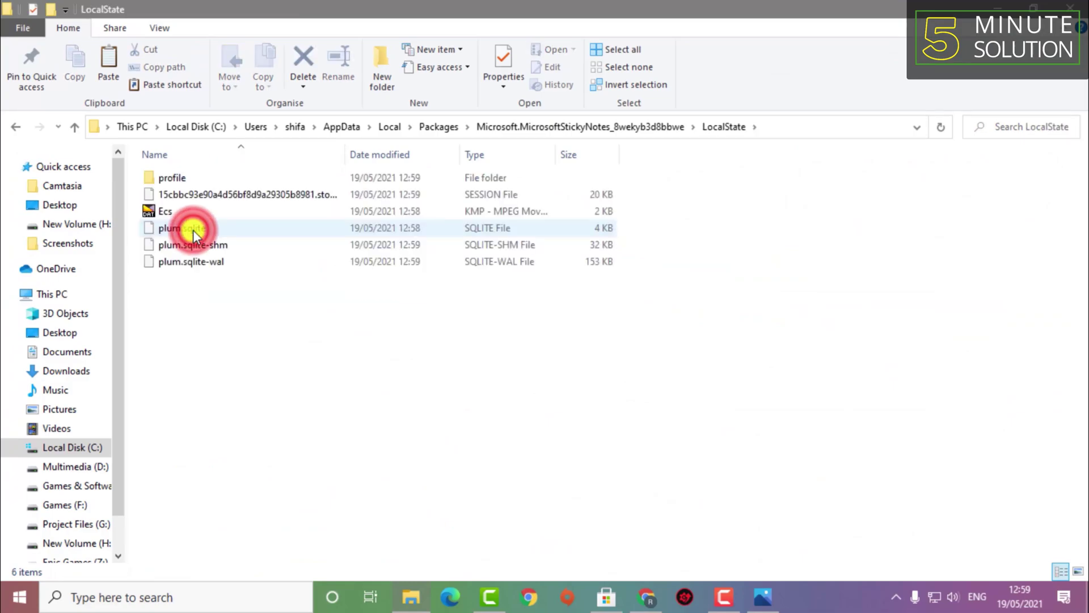
Paste the backup files into LocalState, replacing the existing files.
left_click(195, 328)
key("ctrl+v")
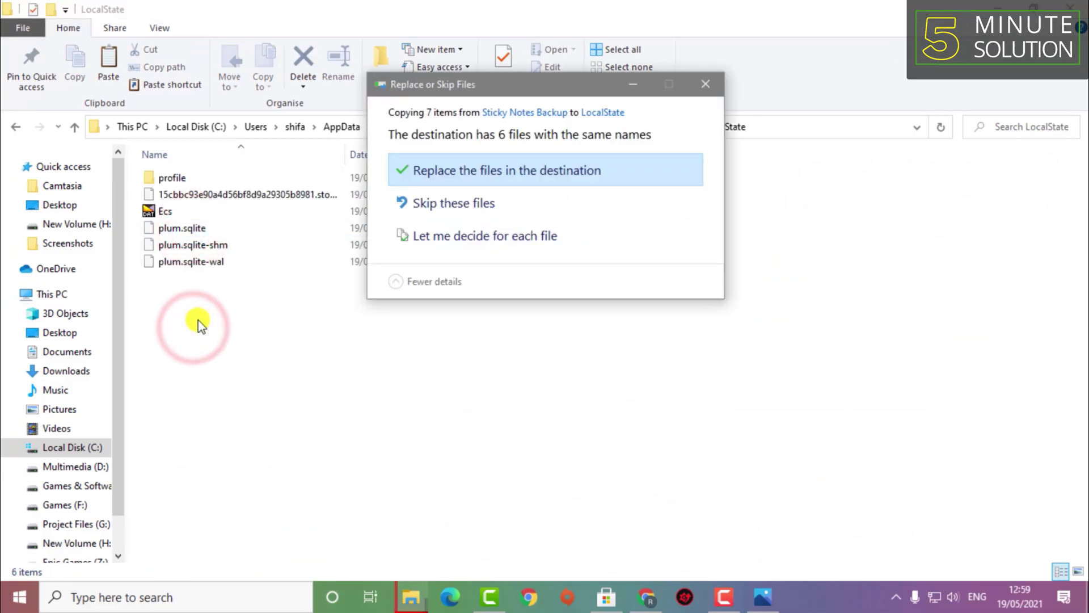
left_click(464, 176)
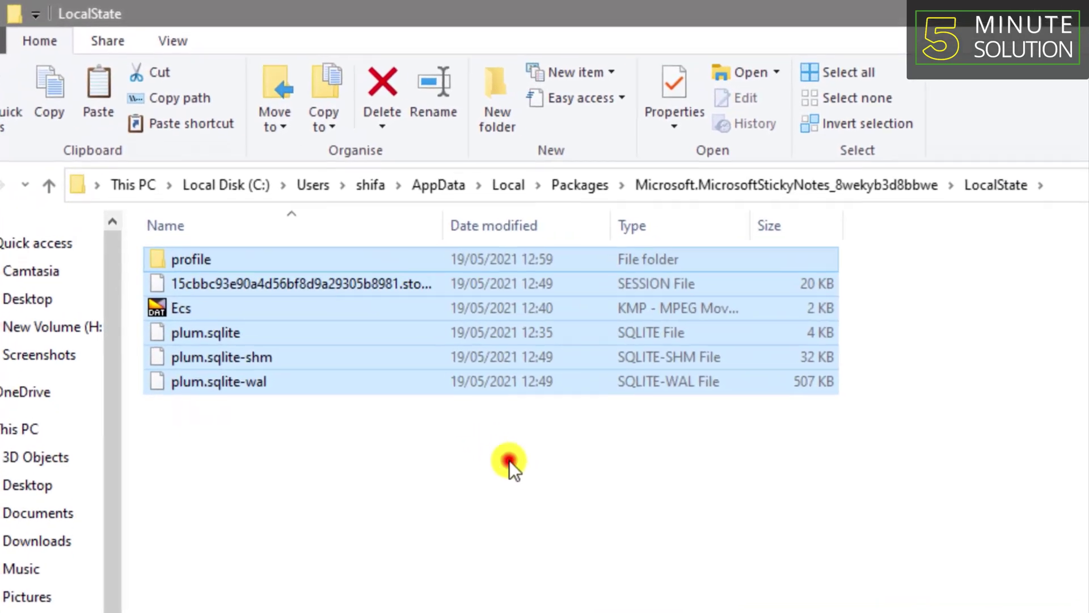
left_click(509, 462)
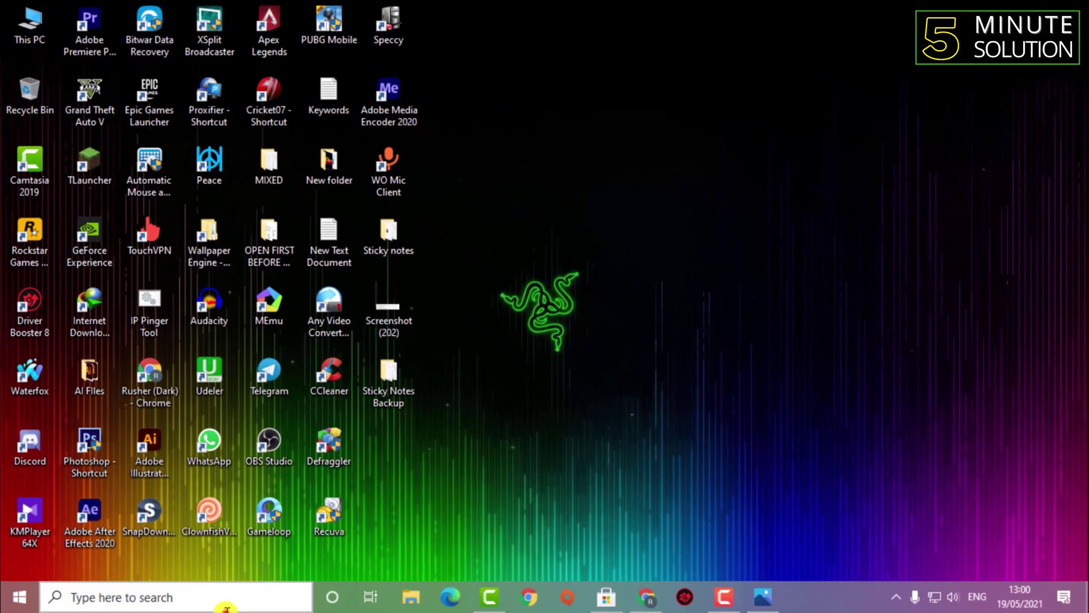
Launch Sticky Notes from an 'sti' taskbar search.
left_click(215, 609)
type("sti")
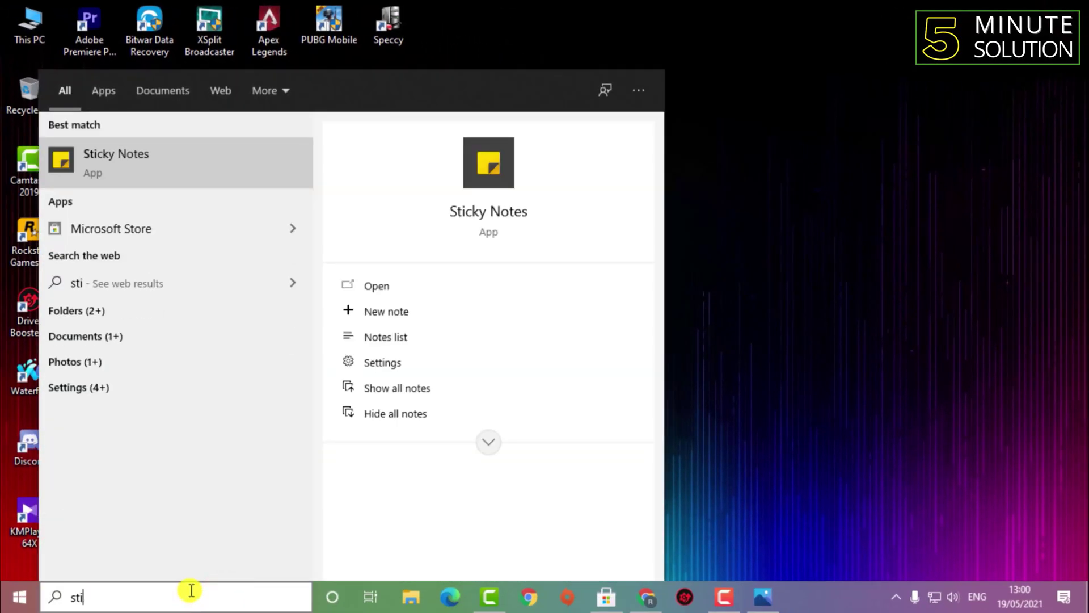
key("Return")
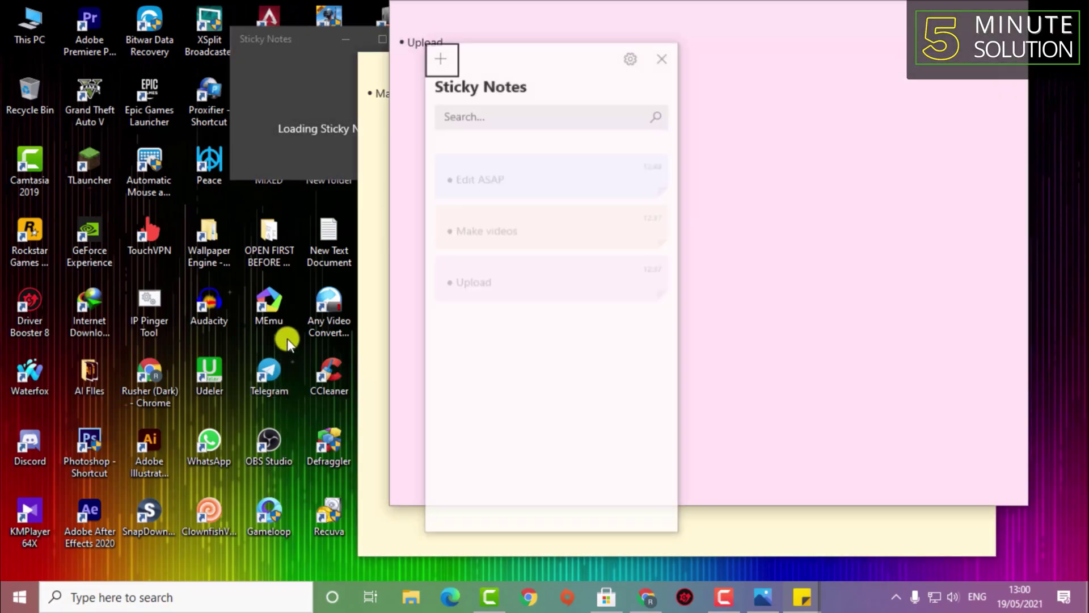
Move the pink Upload note lower left and the yellow Make videos note aside.
left_click(745, 80)
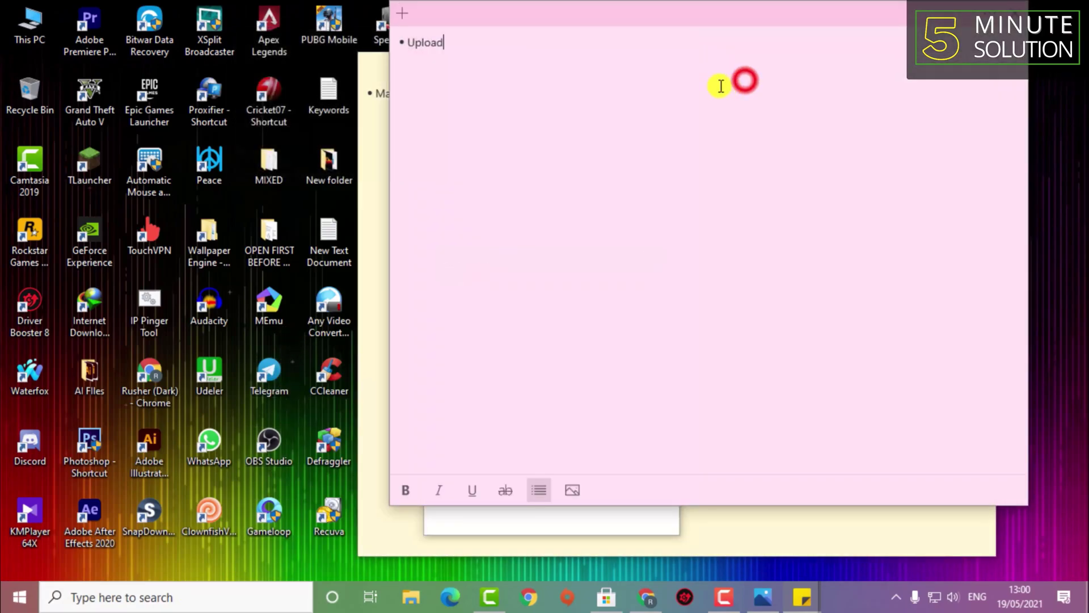
left_click_drag(633, 26, 304, 189)
left_click(790, 78)
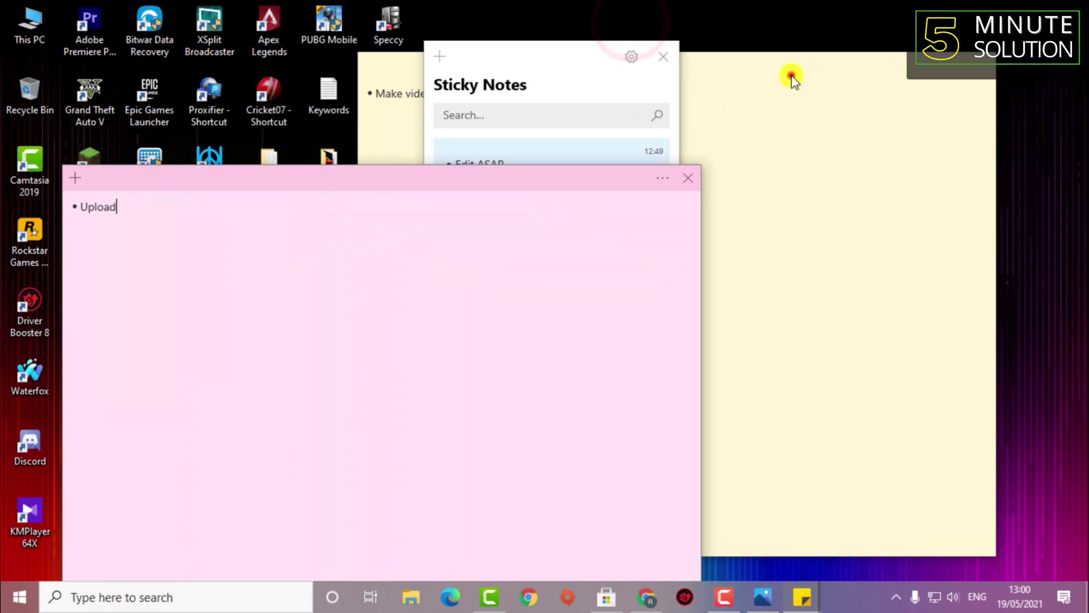
left_click_drag(793, 73, 545, 499)
left_click(468, 183)
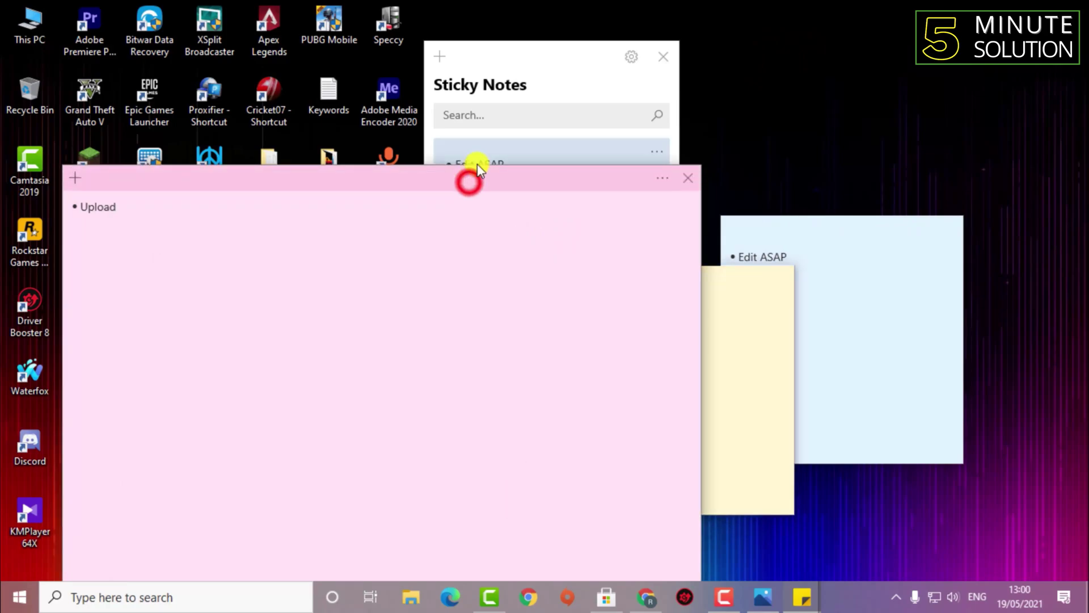